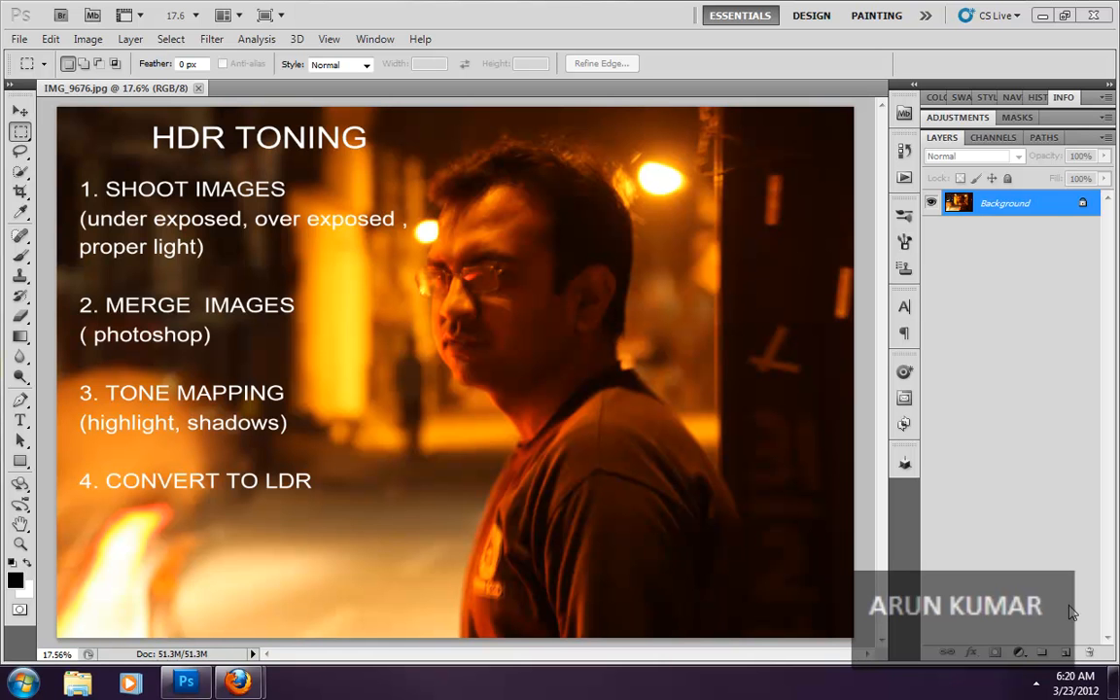
pyautogui.click(88, 39)
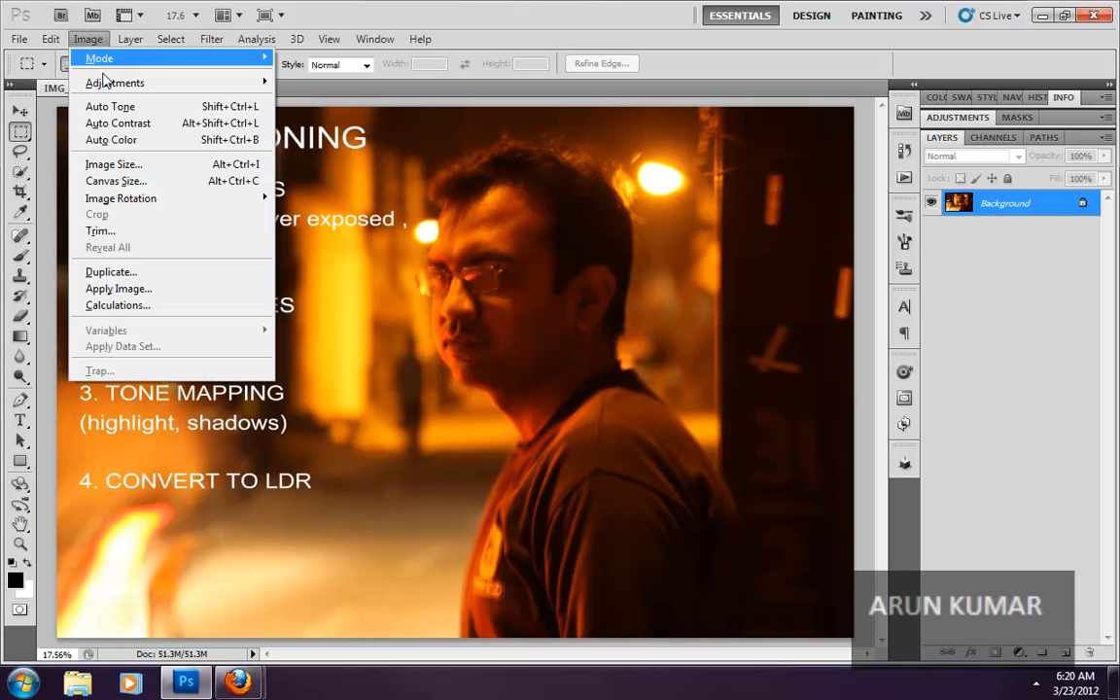
pyautogui.moveTo(109, 83)
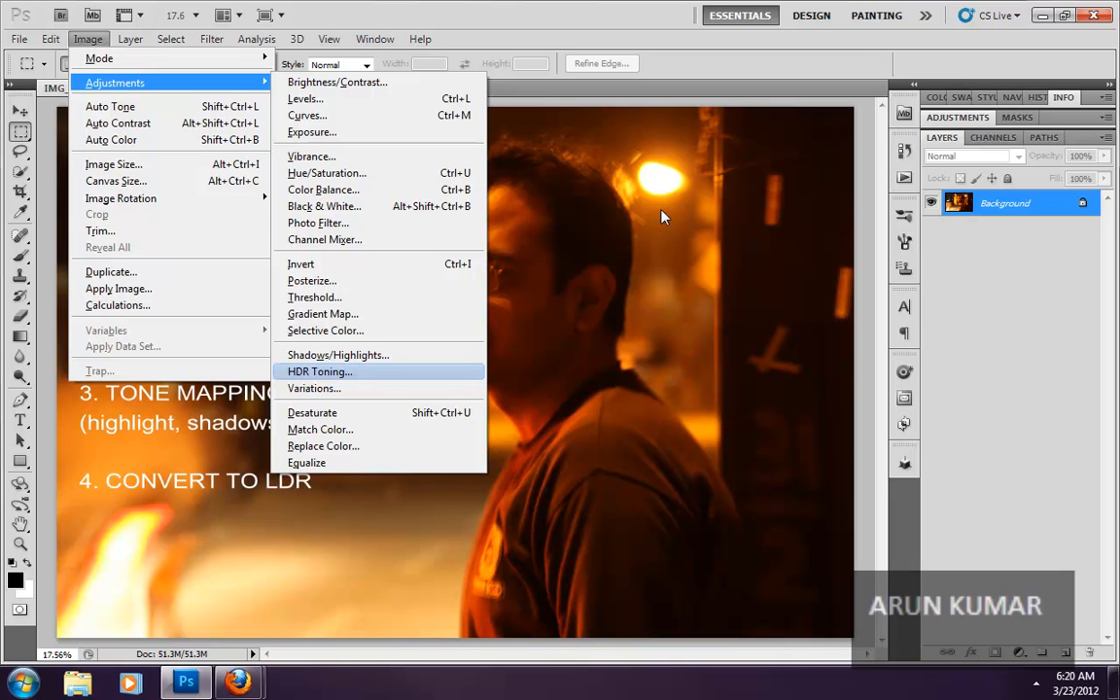
pyautogui.click(594, 188)
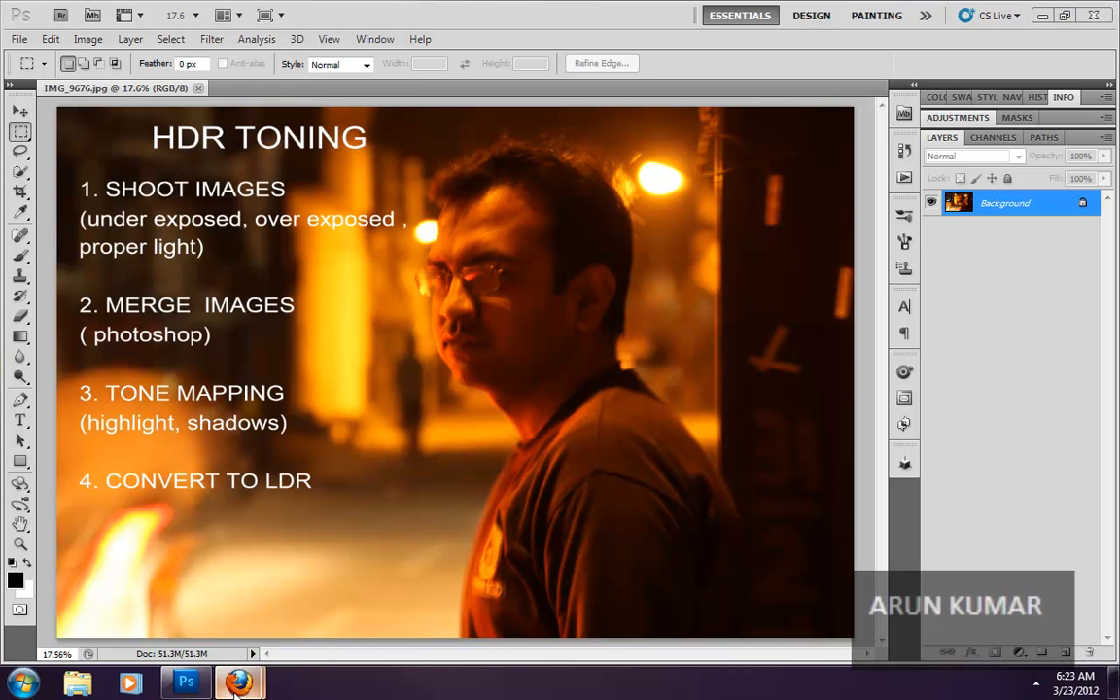
# Switch to Firefox and search Google Images for "hdr photography".
pyautogui.moveTo(236, 686)
pyautogui.click(305, 573)
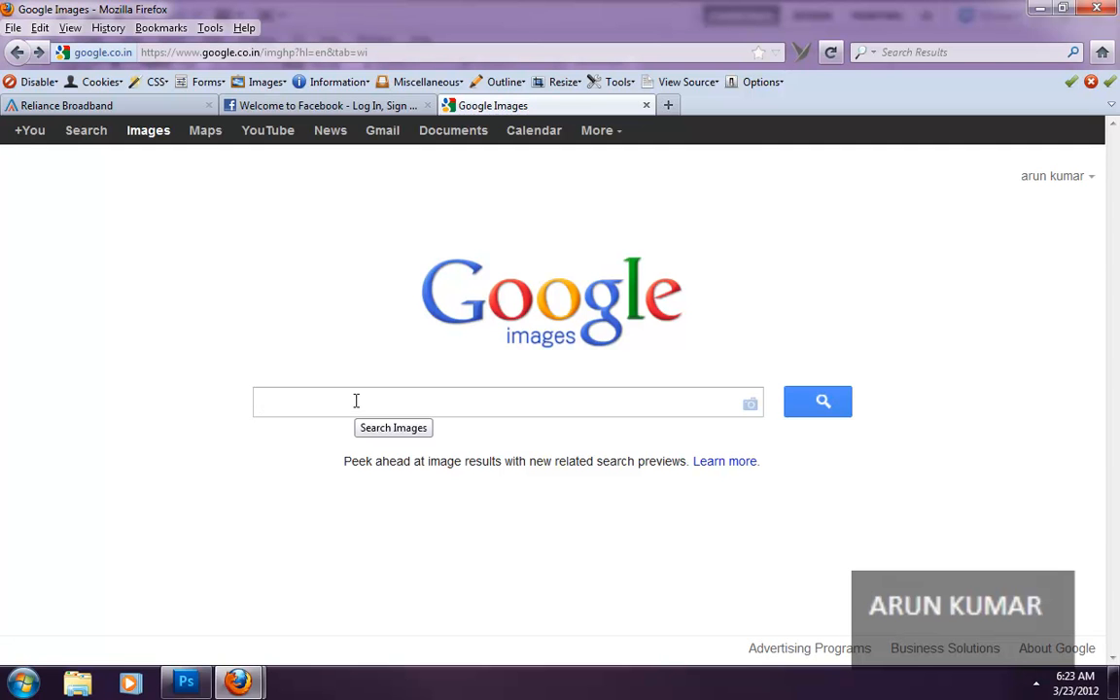
pyautogui.write('hdr photography')
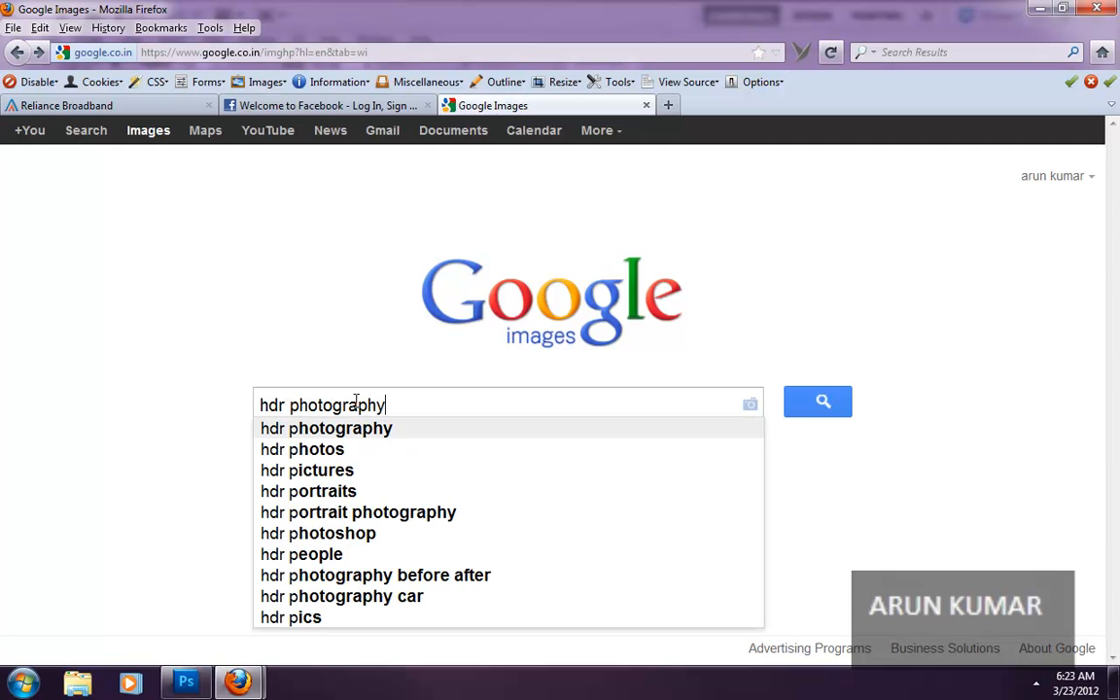
pyautogui.press('Return')
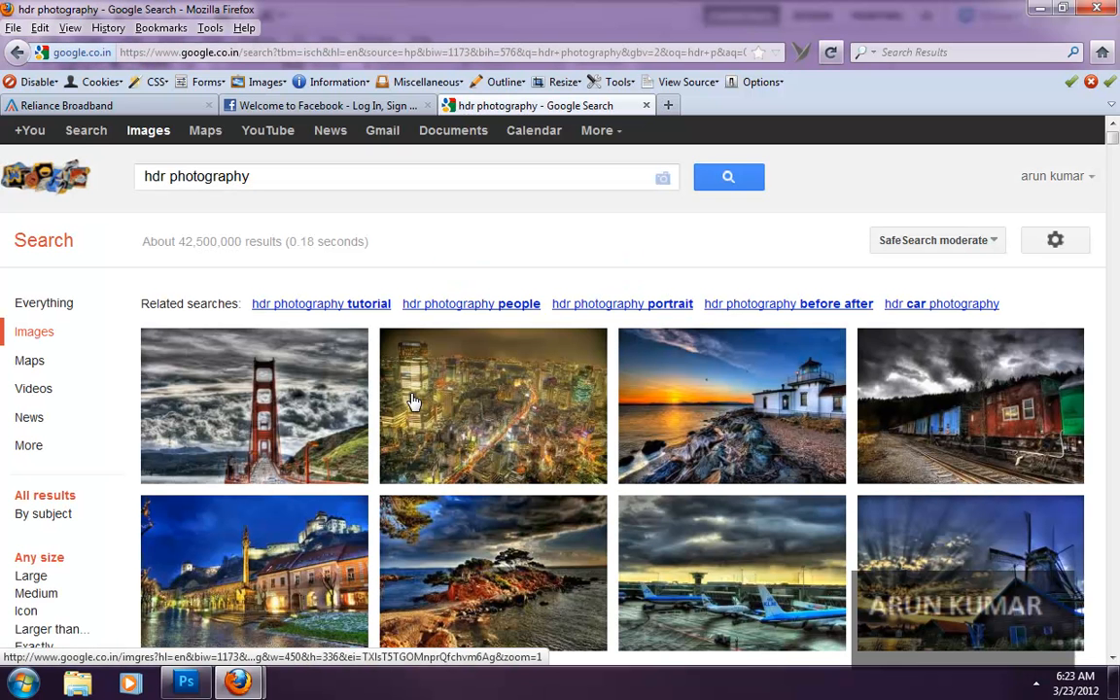
# Browse the HDR photo results, view the room interior with the rocking chair enlarged, and return to the results.
pyautogui.moveTo(996, 403)
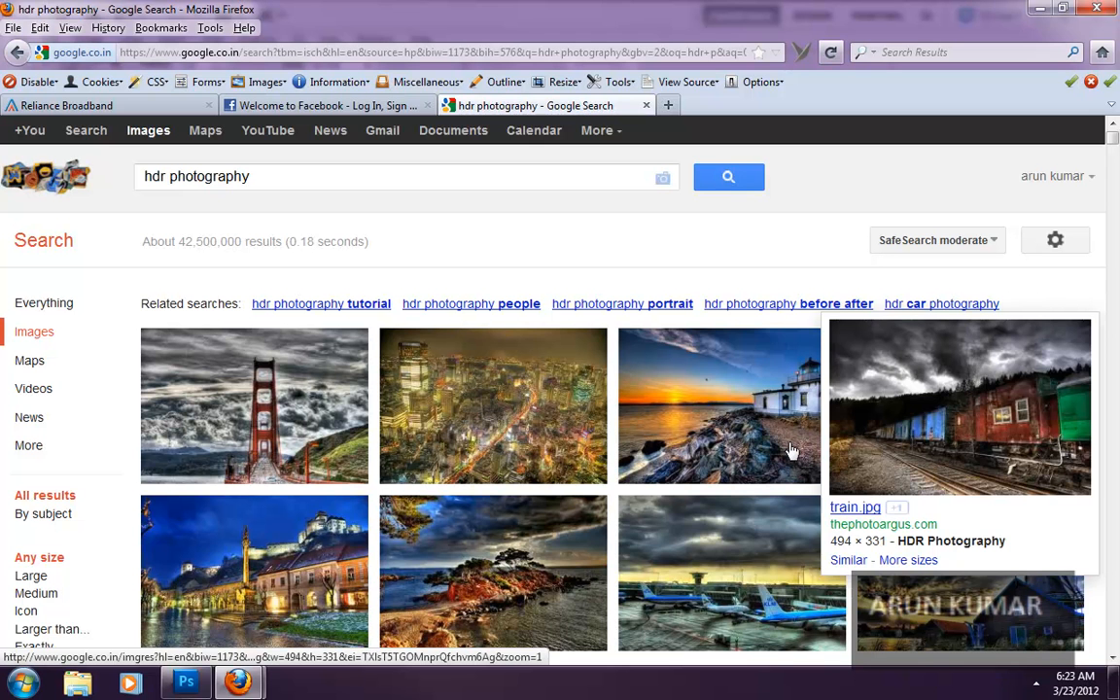
pyautogui.moveTo(785, 450)
pyautogui.scroll(-2, 427, 505)
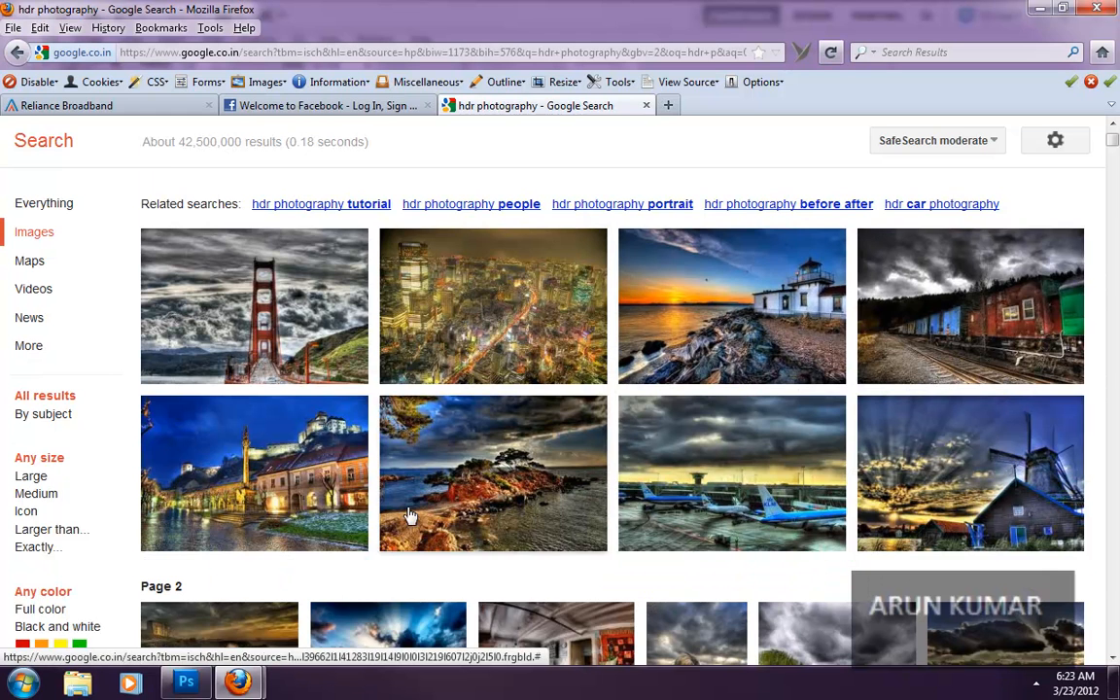
pyautogui.scroll(-4, 751, 524)
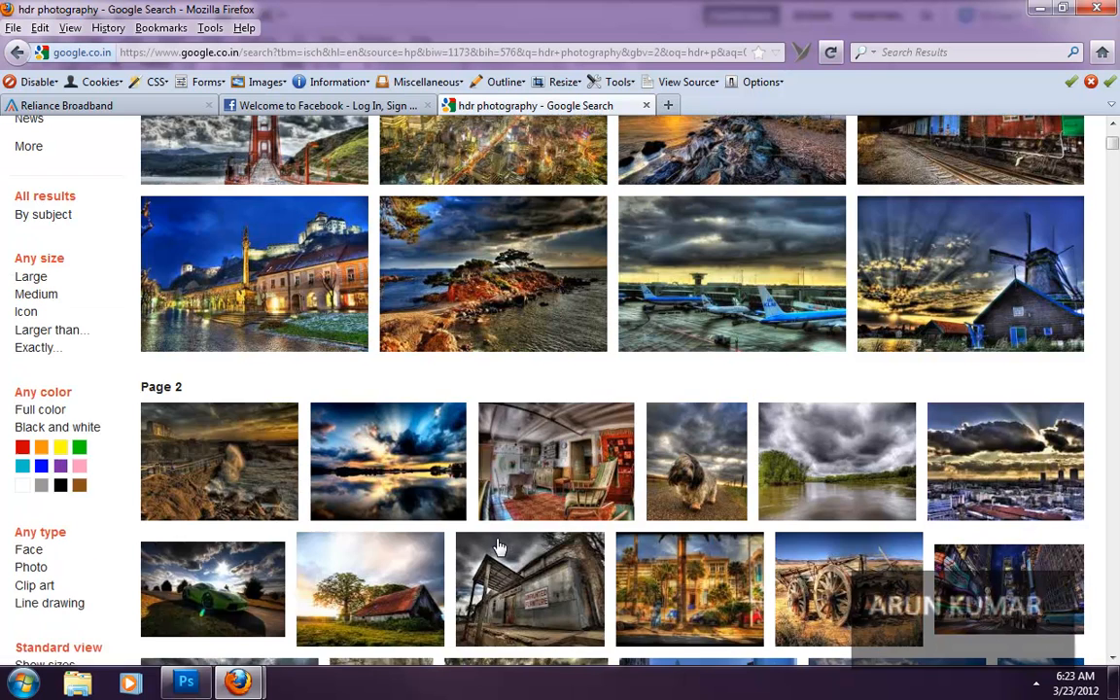
pyautogui.click(595, 466)
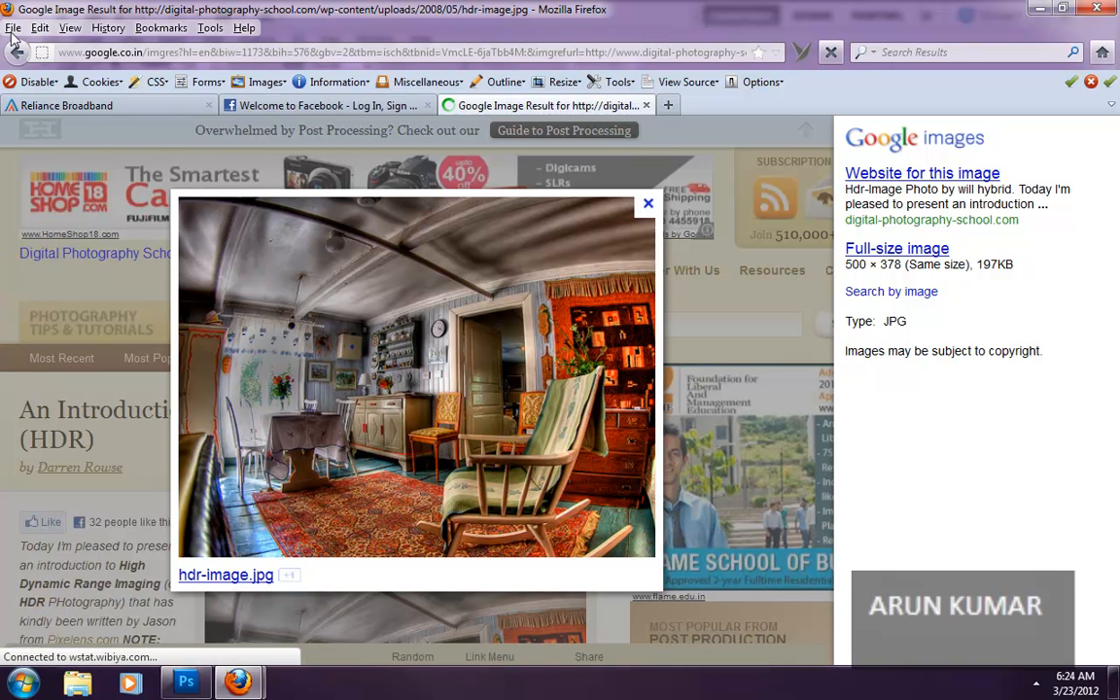
pyautogui.click(24, 60)
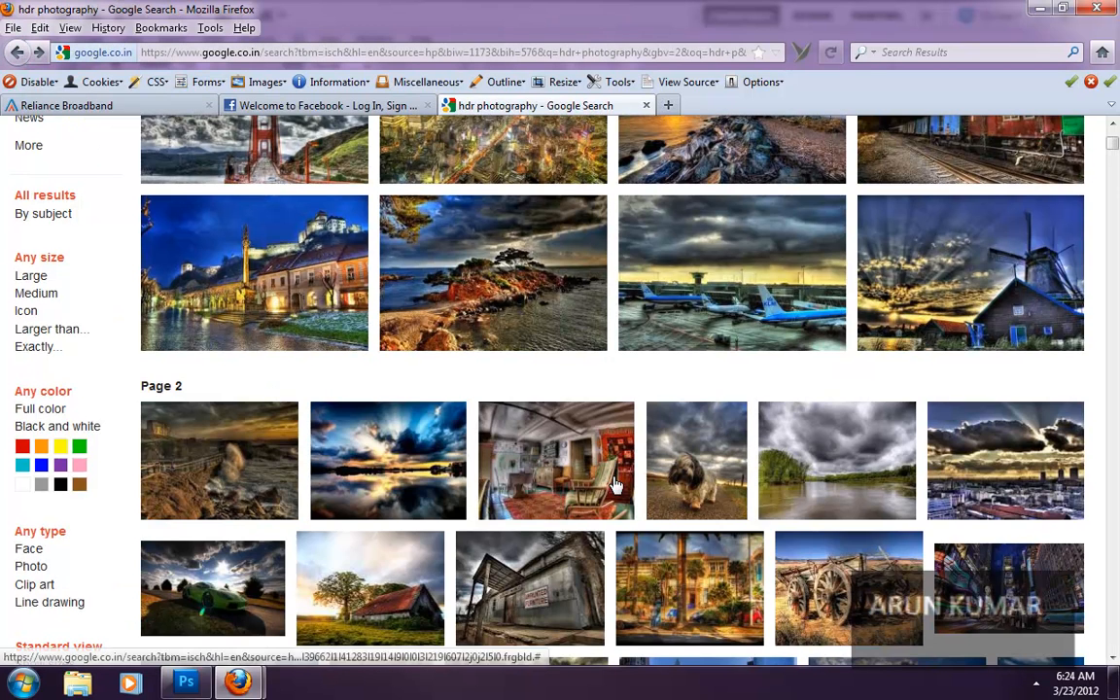
# View the HDR photo of the barn and tree enlarged, return to the results and look through more examples.
pyautogui.scroll(-2, 827, 573)
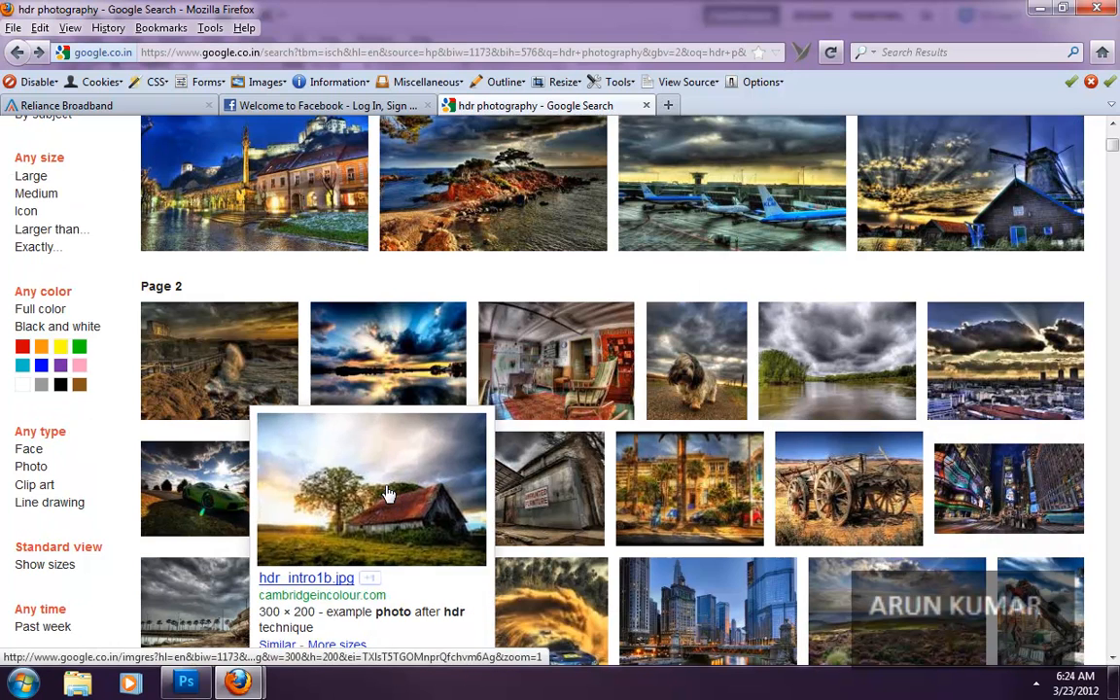
pyautogui.click(387, 493)
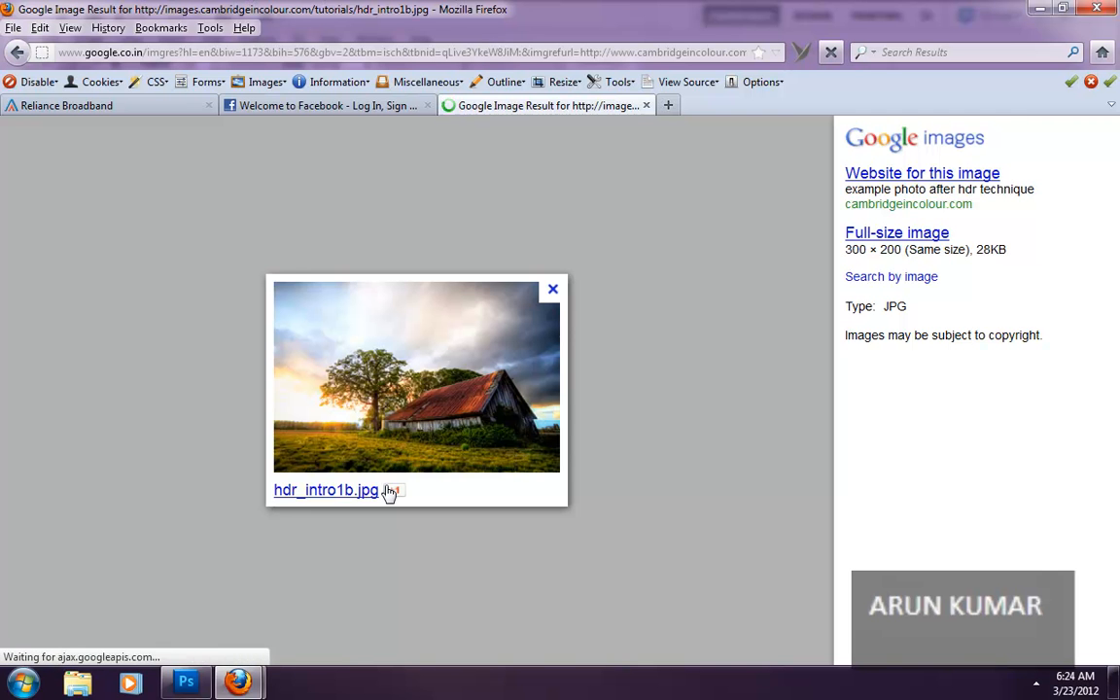
pyautogui.click(16, 51)
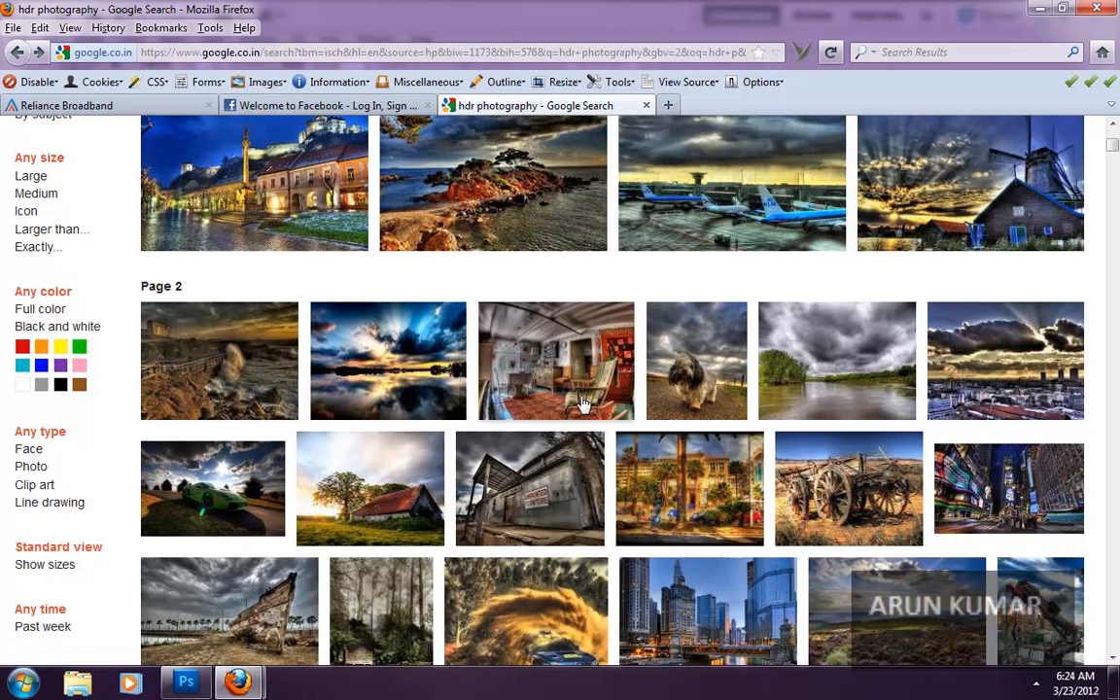
pyautogui.scroll(-3, 553, 528)
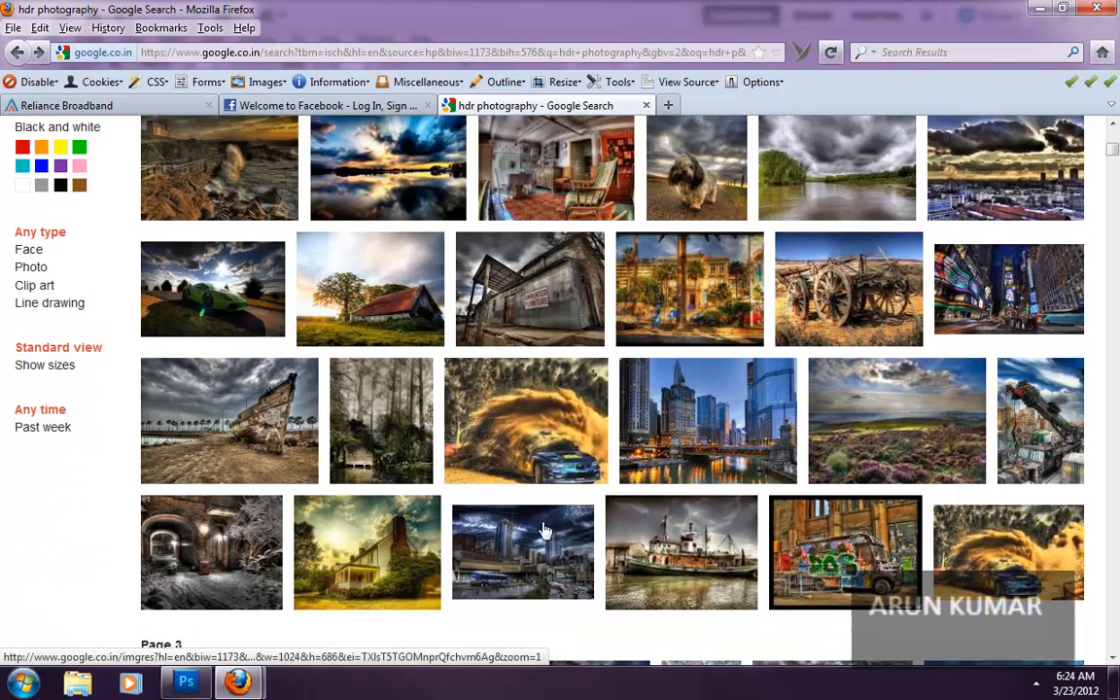
pyautogui.scroll(-2, 328, 534)
# Switch to Photoshop and start HDR Toning on geographic_scenery_desktop_wallpaper_81978.jpg.
pyautogui.click(187, 685)
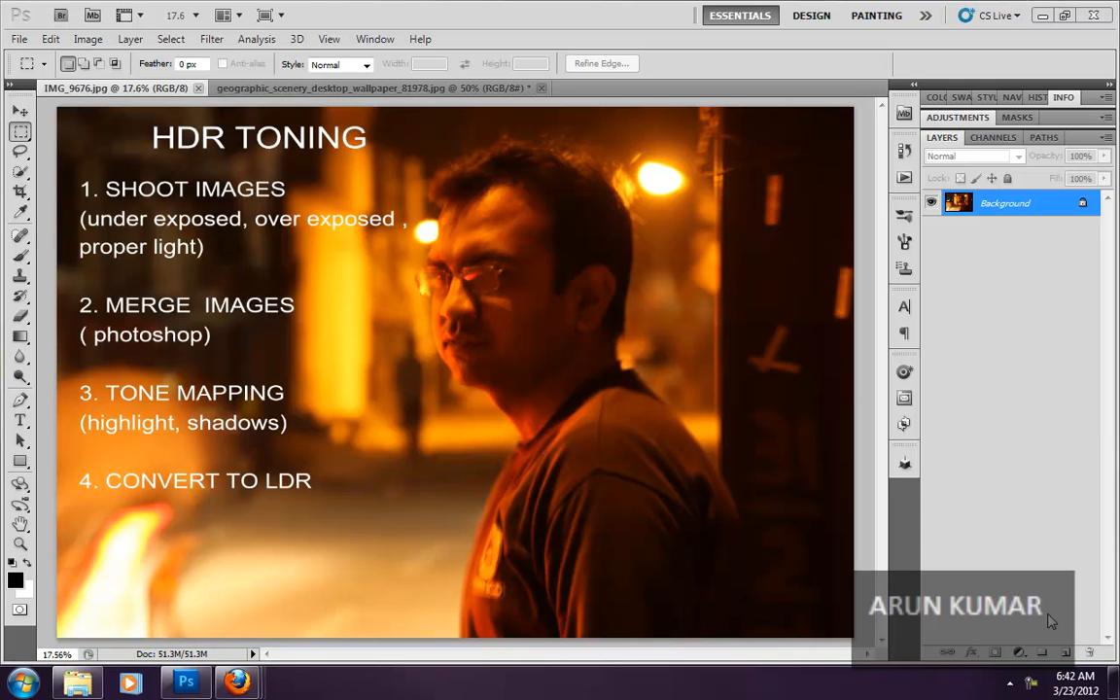
pyautogui.click(450, 91)
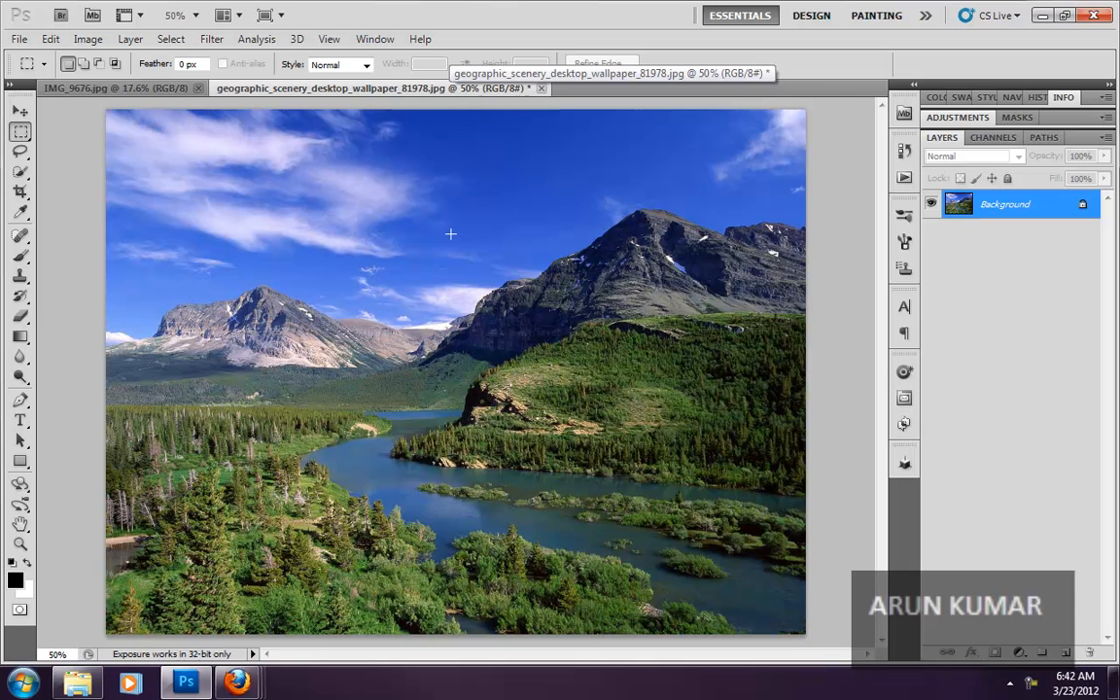
pyautogui.click(88, 39)
pyautogui.moveTo(115, 85)
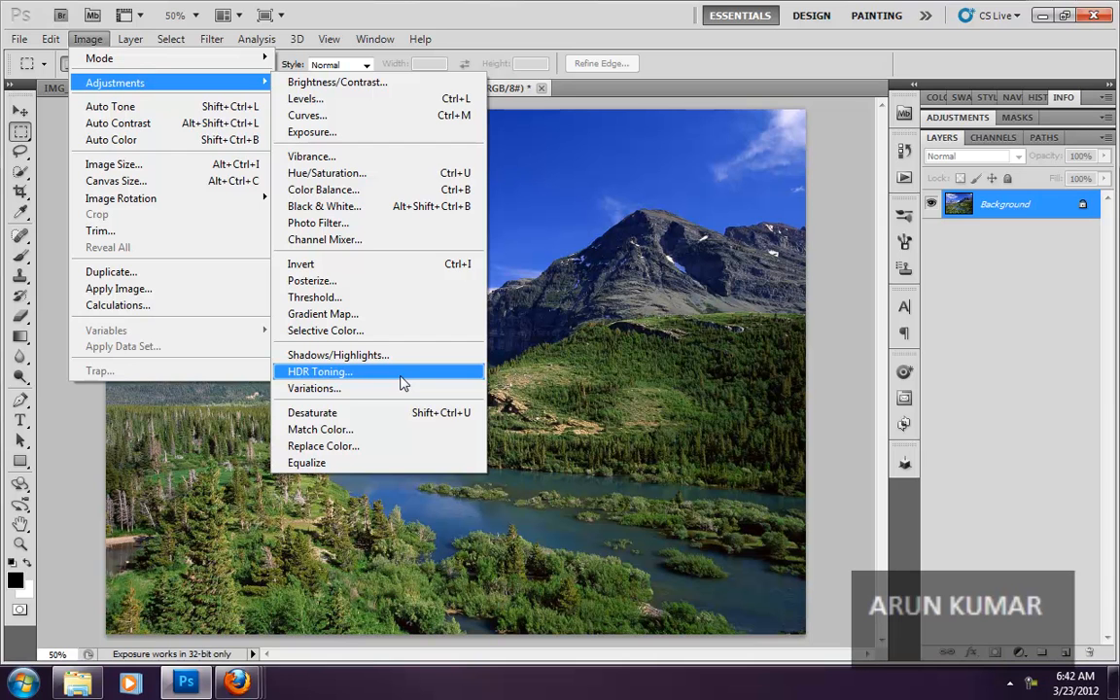
pyautogui.click(330, 374)
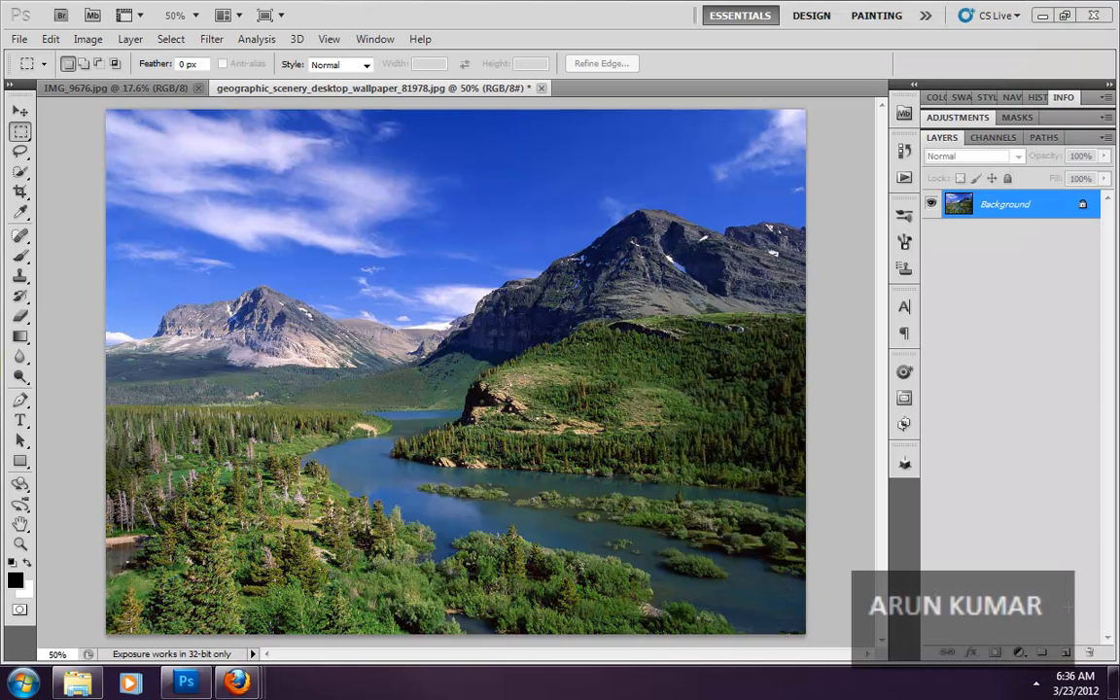
pyautogui.click(92, 40)
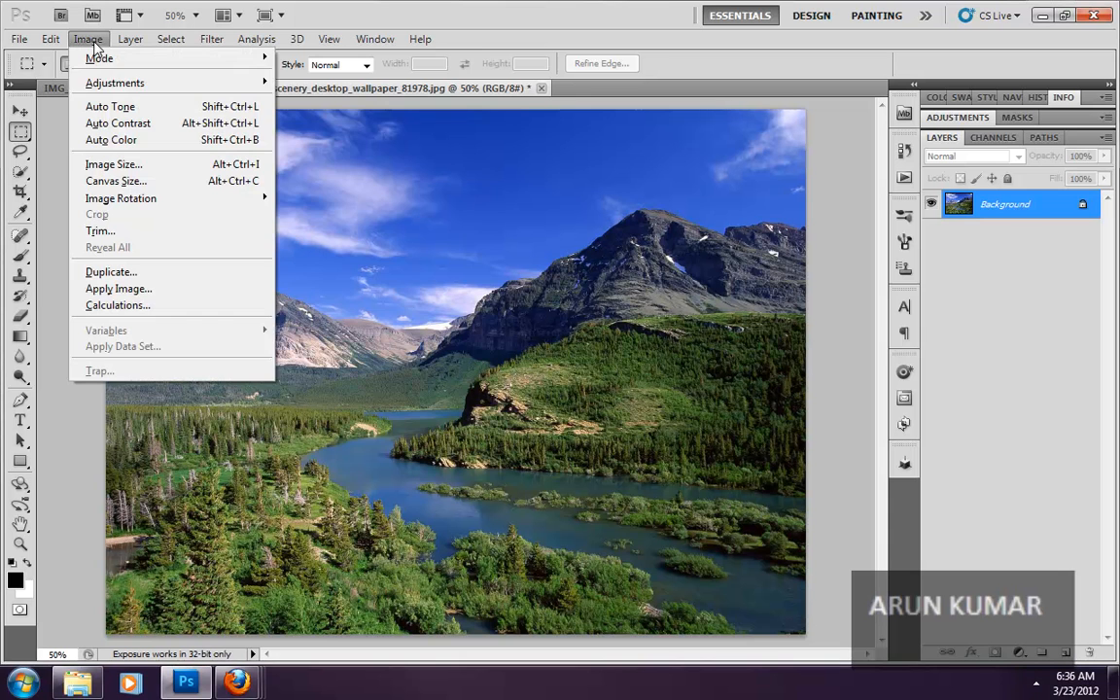
pyautogui.moveTo(110, 84)
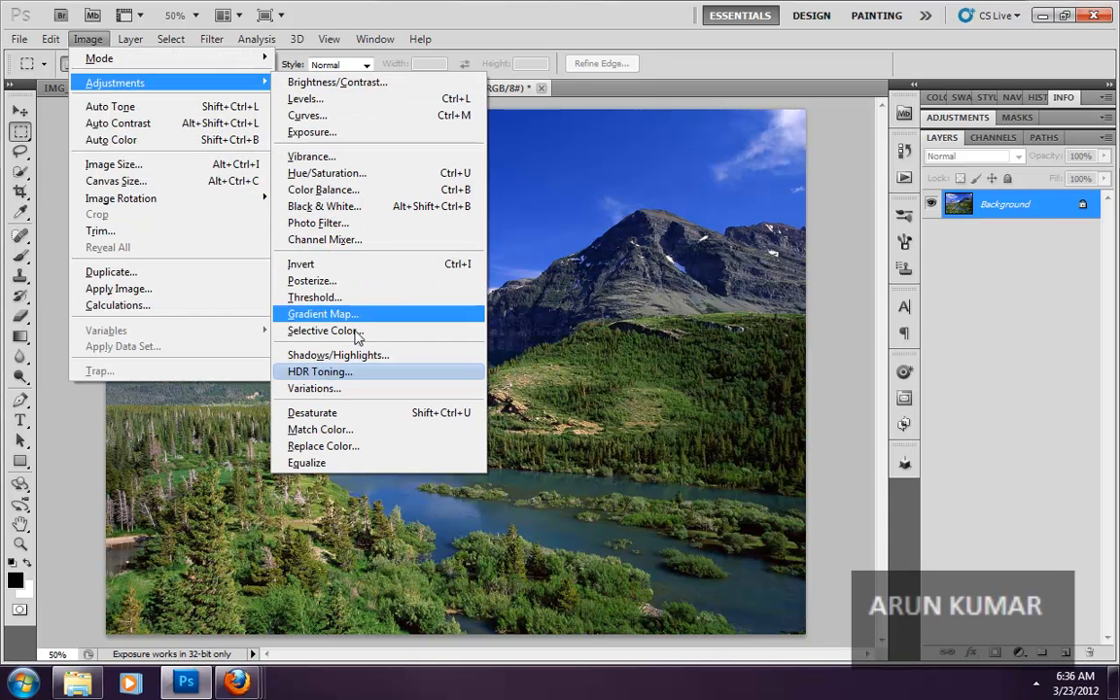
pyautogui.click(352, 375)
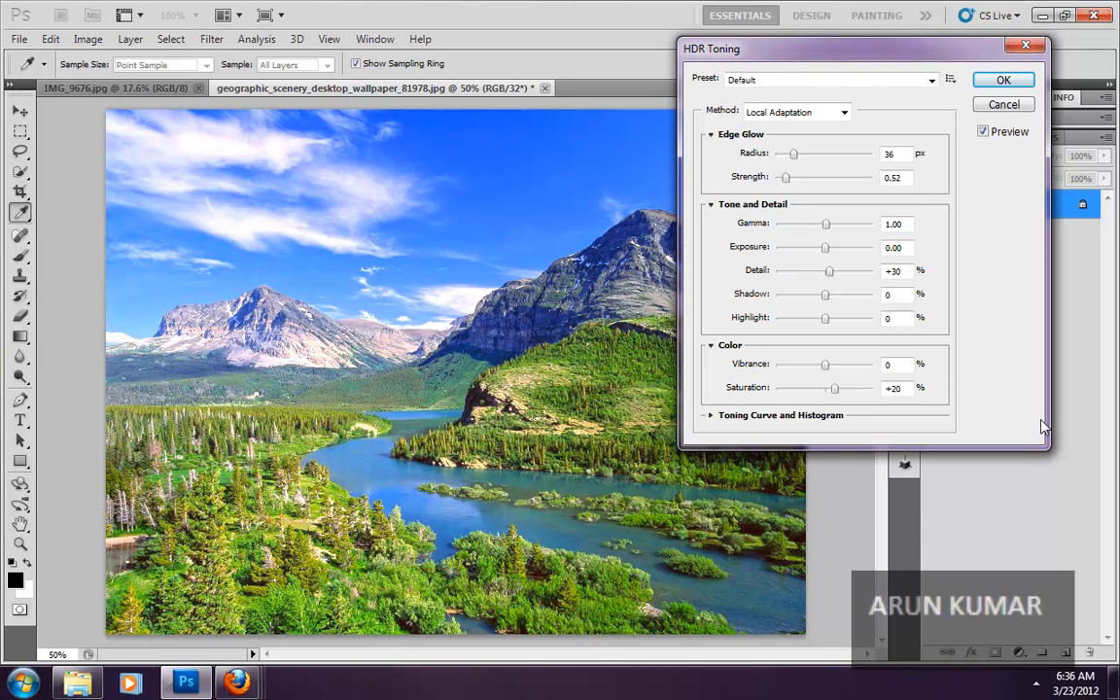
# Expand the Toning Curve and Histogram section and compare the landscape with the HDR preview off and on.
pyautogui.click(809, 418)
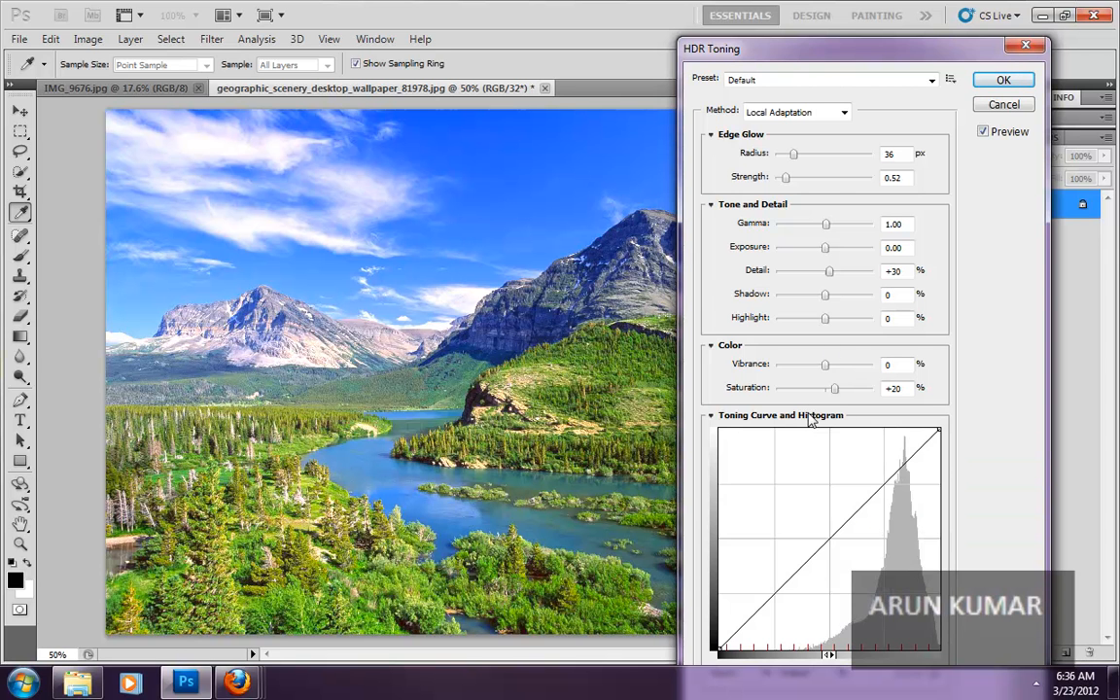
pyautogui.moveTo(829, 54); pyautogui.dragTo(827, 17)
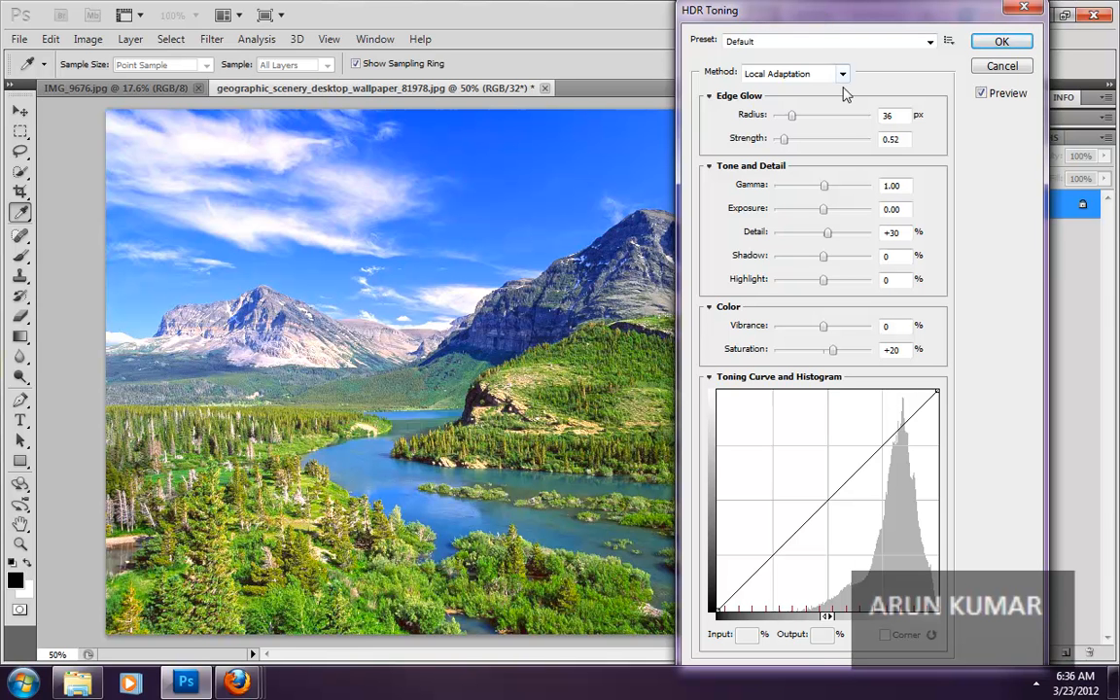
pyautogui.click(981, 94)
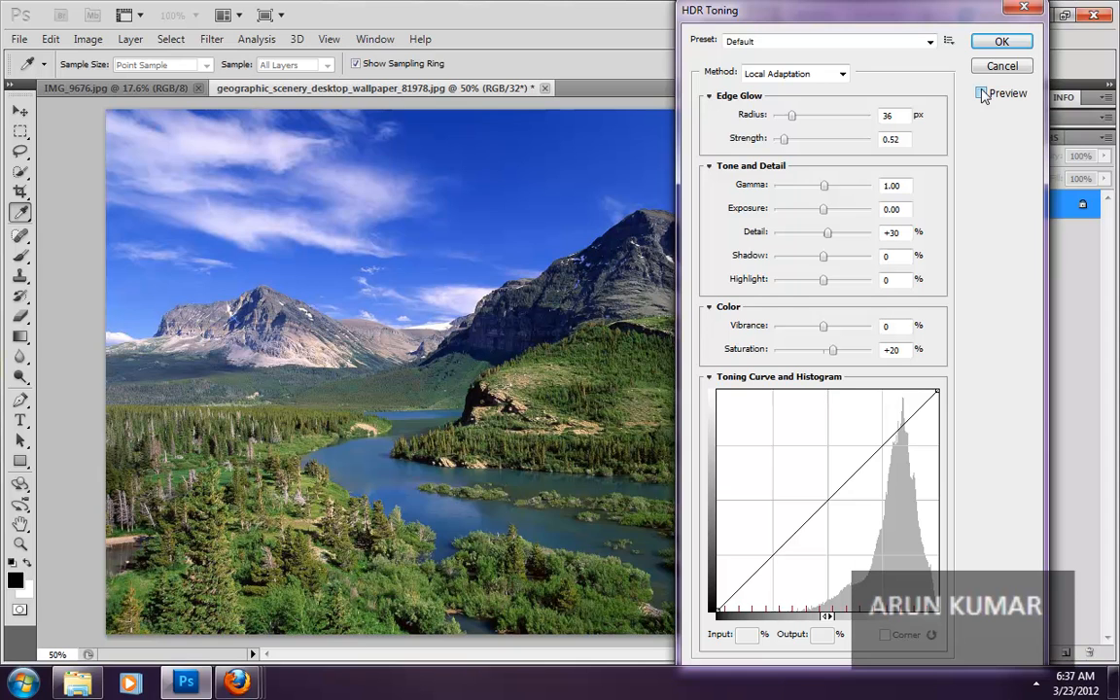
pyautogui.click(981, 93)
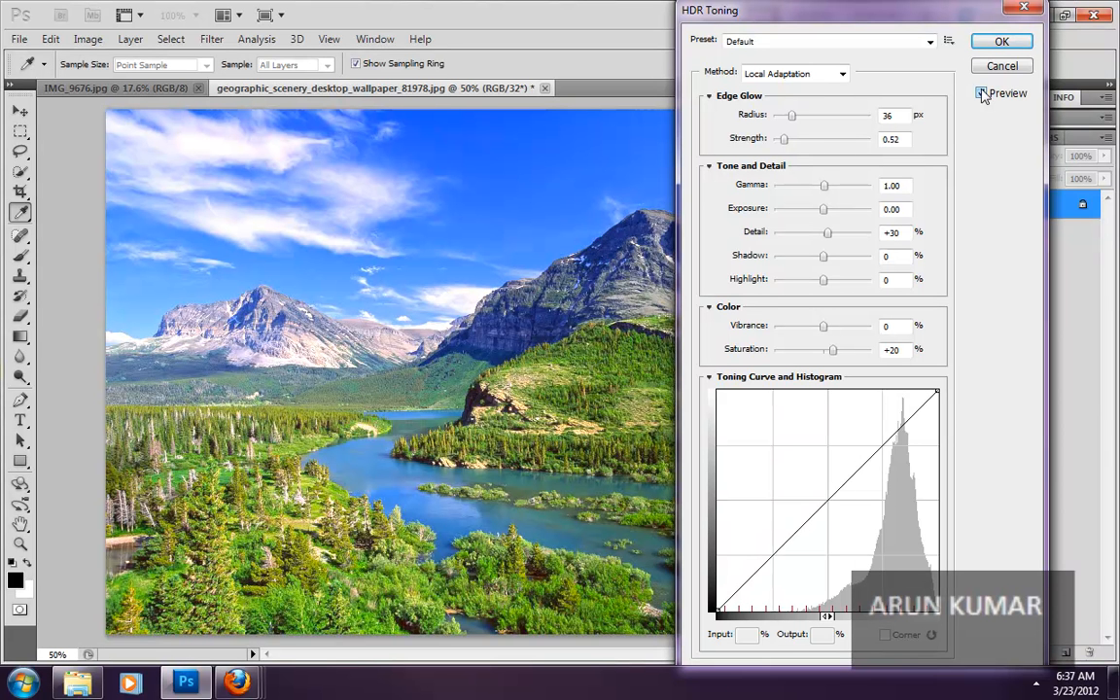
# Try the Flat, Monochromatic Artistic and Monochromatic High Contrast presets on the landscape image.
pyautogui.click(792, 44)
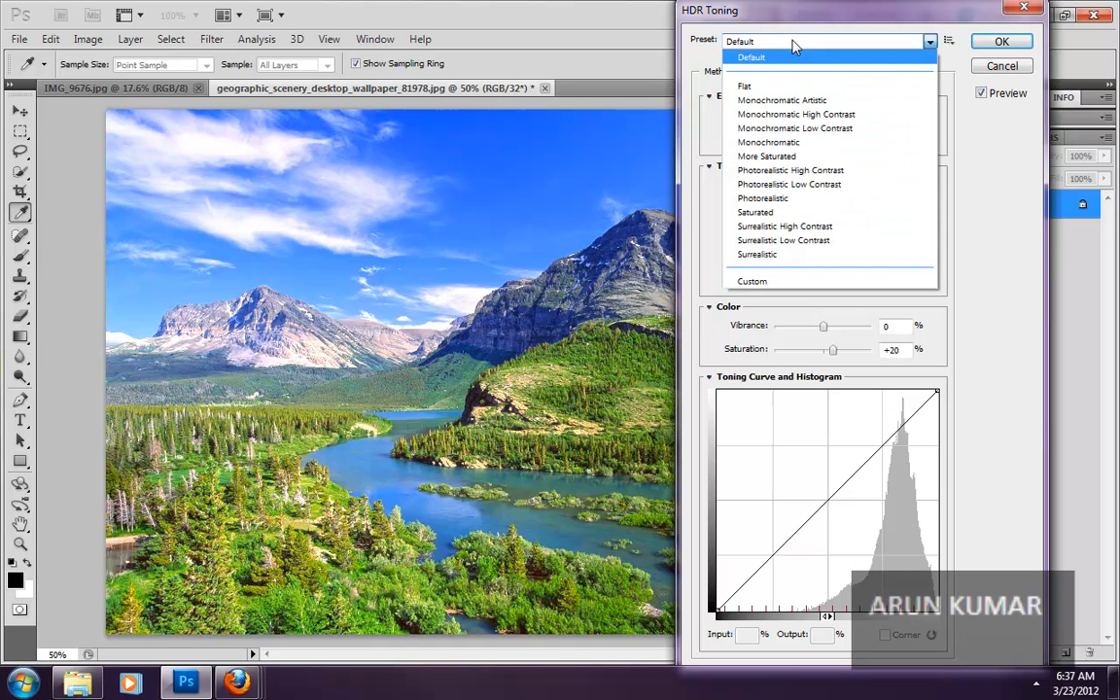
pyautogui.click(803, 87)
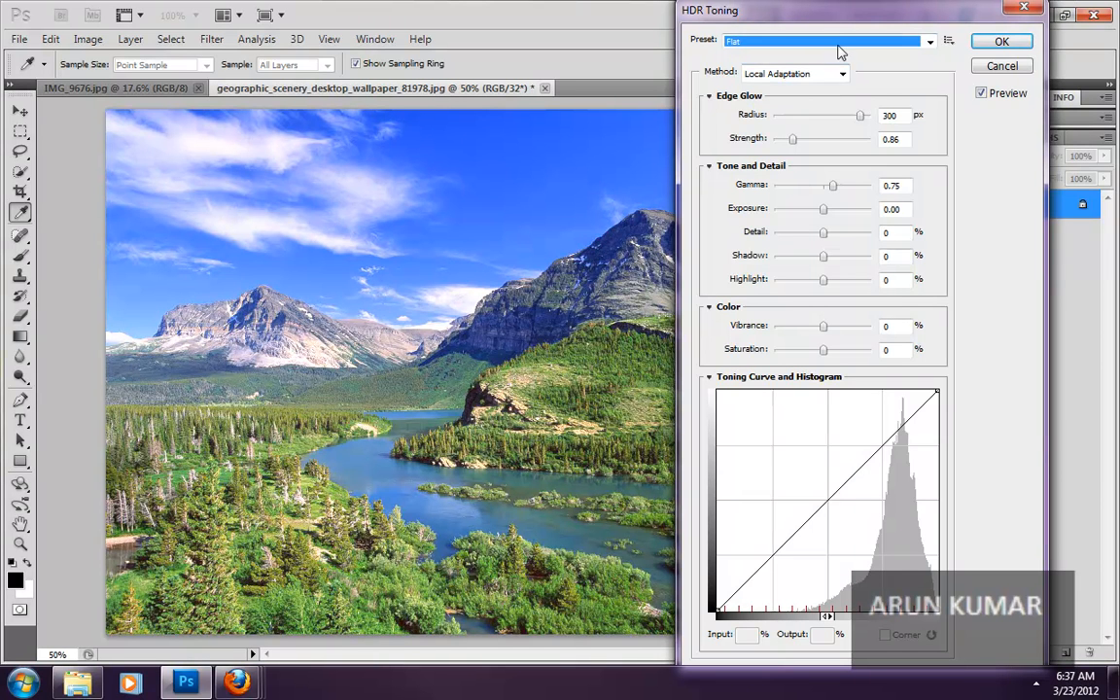
pyautogui.click(838, 43)
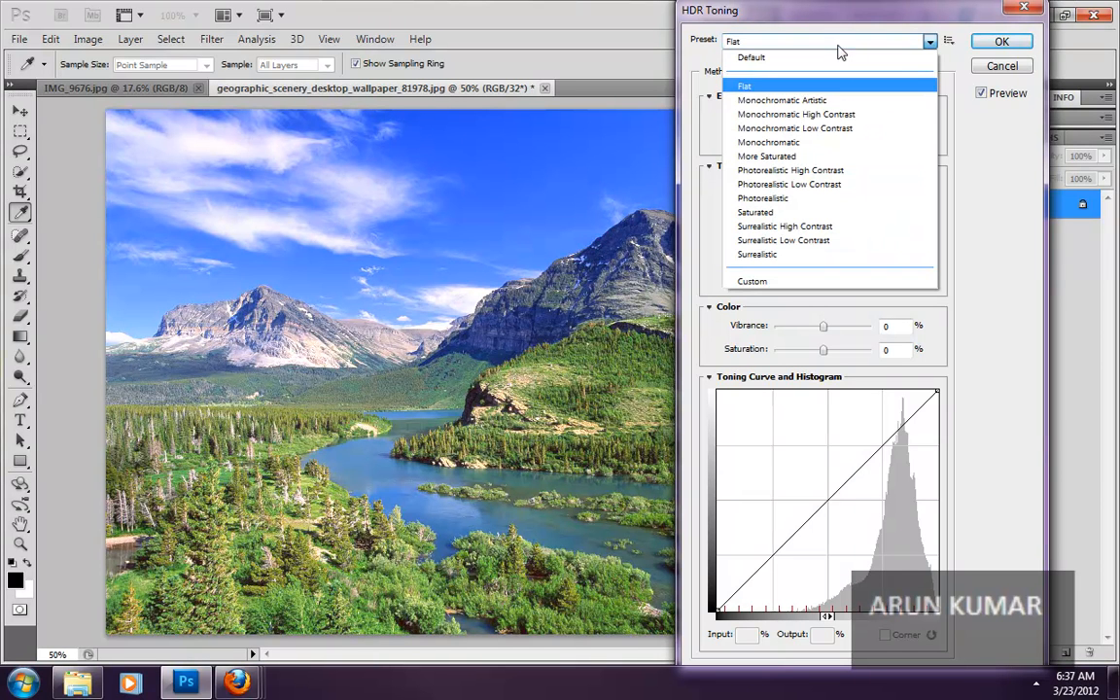
pyautogui.click(839, 101)
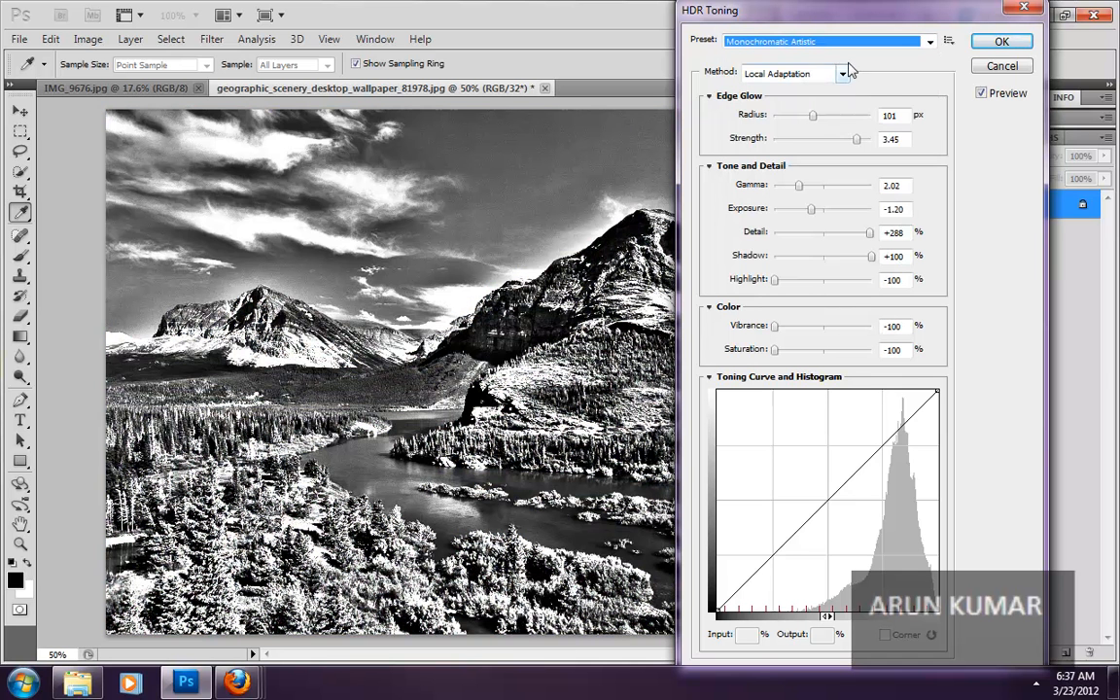
pyautogui.click(846, 42)
pyautogui.click(851, 116)
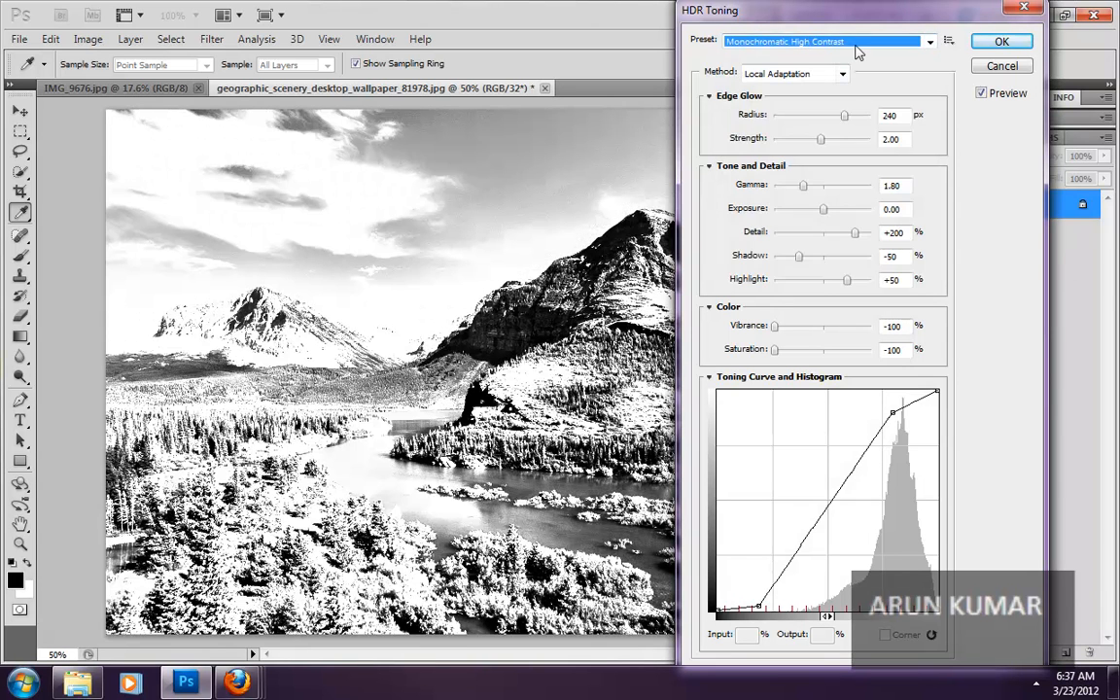
# Try the Monochromatic Low Contrast, Monochromatic and More Saturated HDR presets on the landscape image.
pyautogui.click(856, 42)
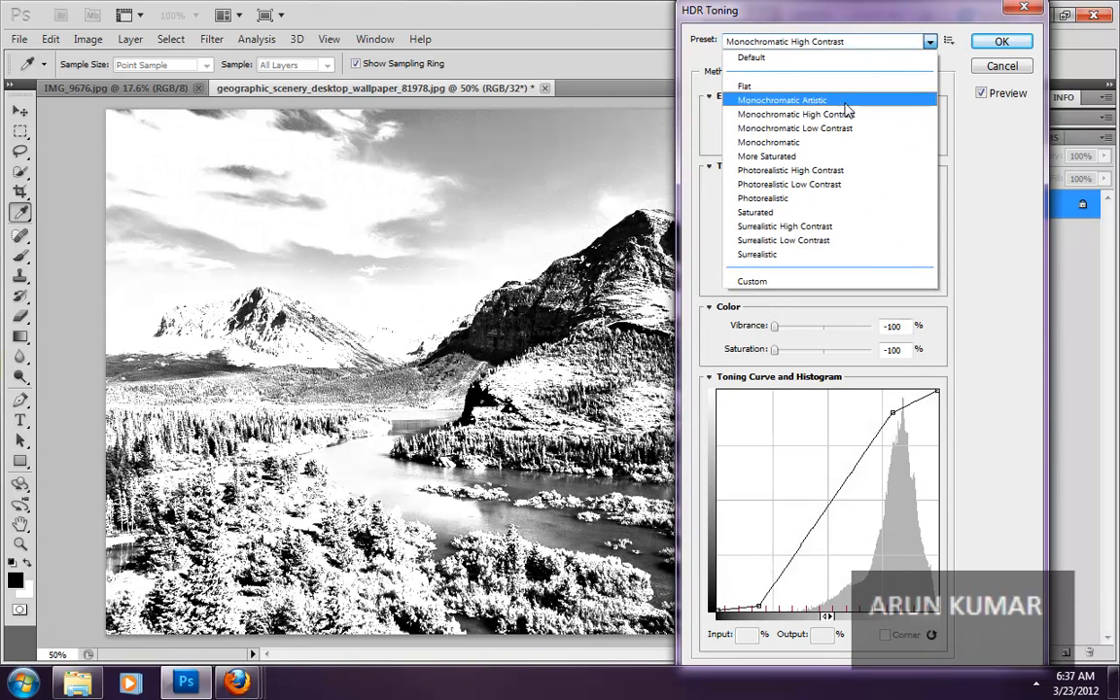
pyautogui.click(848, 129)
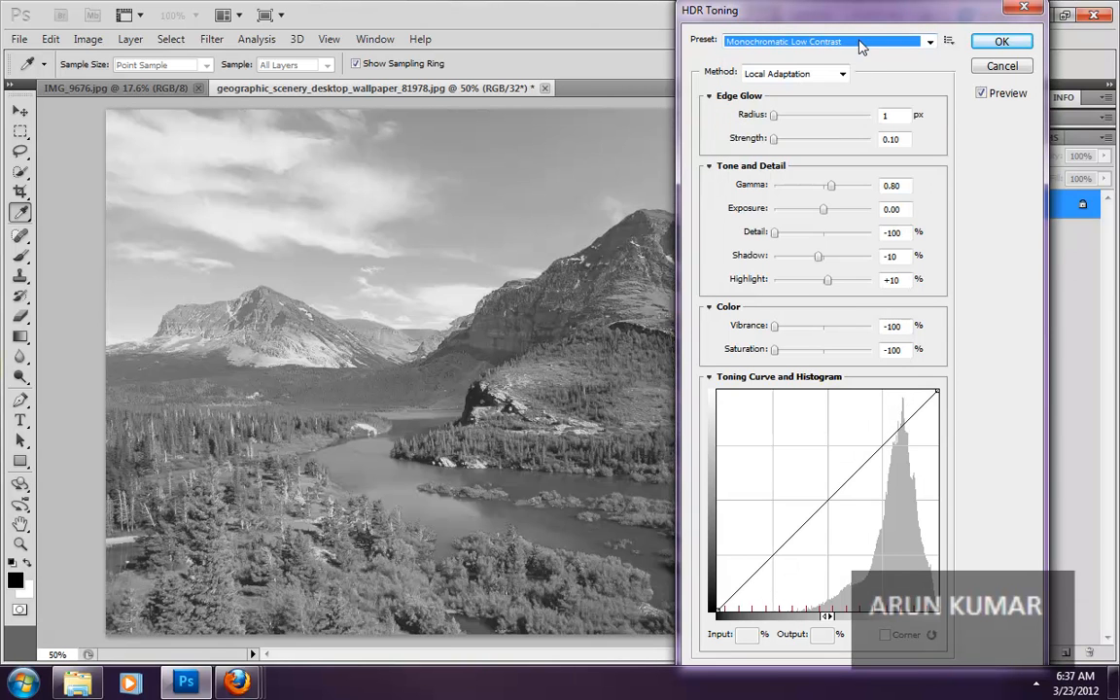
pyautogui.click(861, 42)
pyautogui.click(841, 142)
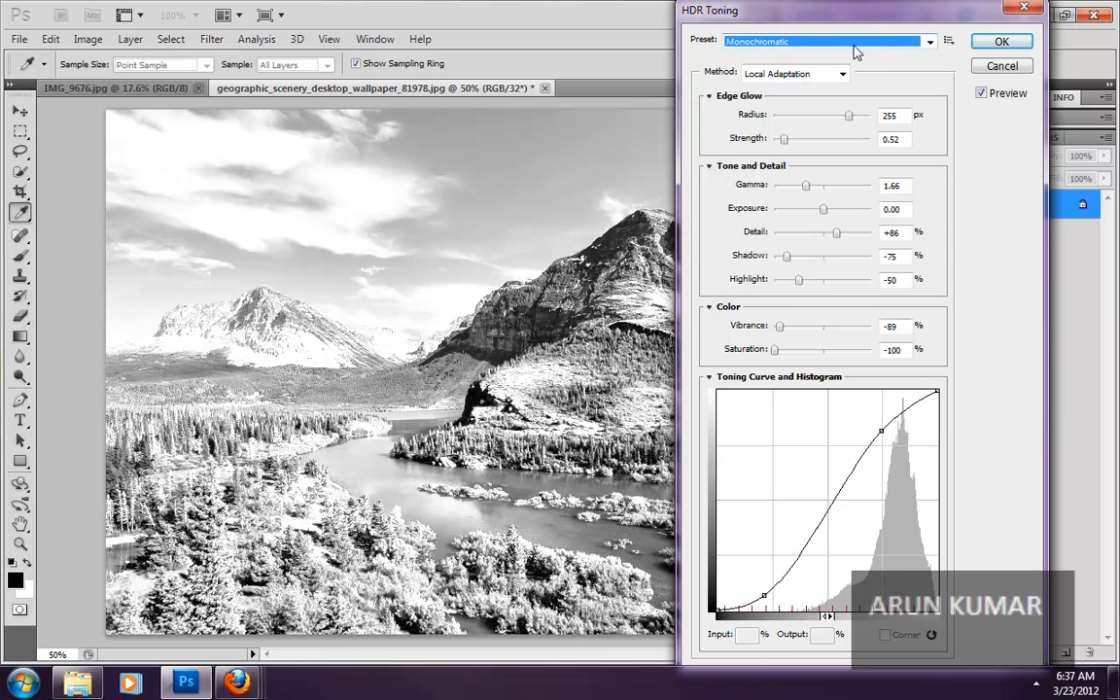
pyautogui.click(857, 43)
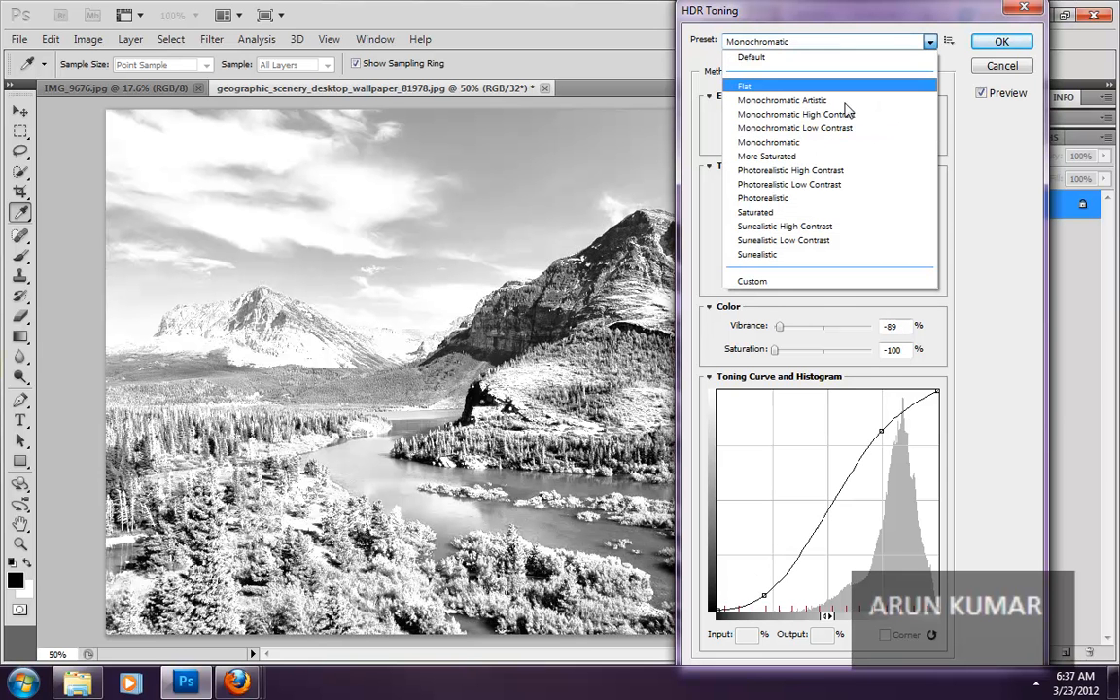
pyautogui.click(834, 157)
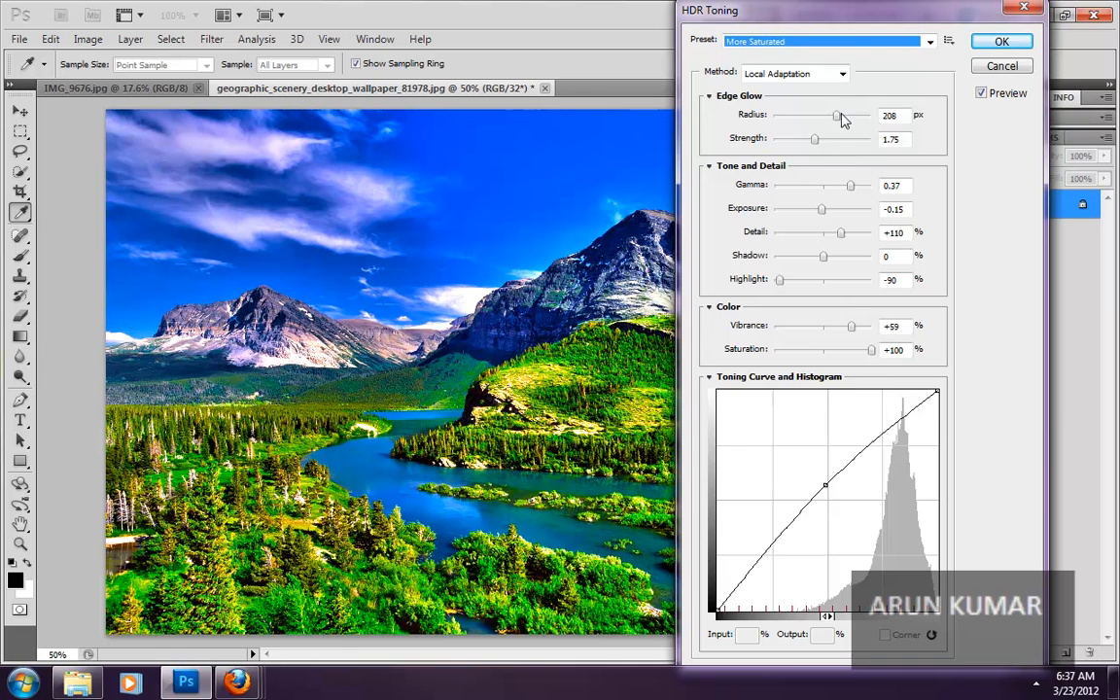
# Try the Surrealistic Low Contrast and Saturated presets on the landscape, and return to the Default preset.
pyautogui.click(857, 44)
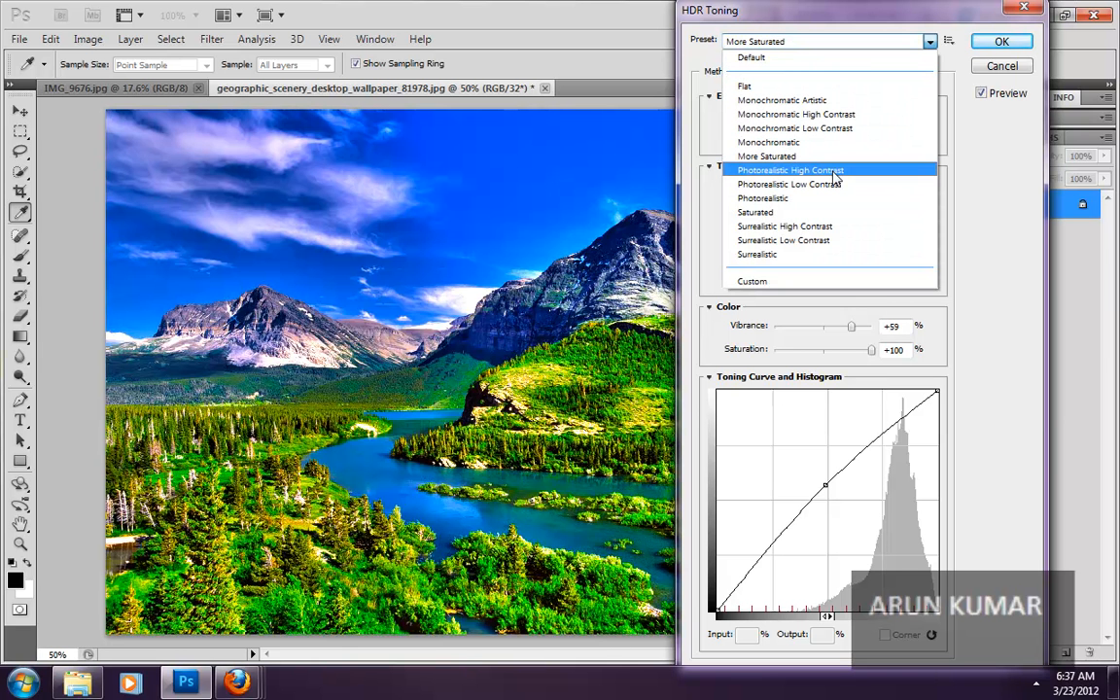
pyautogui.click(831, 241)
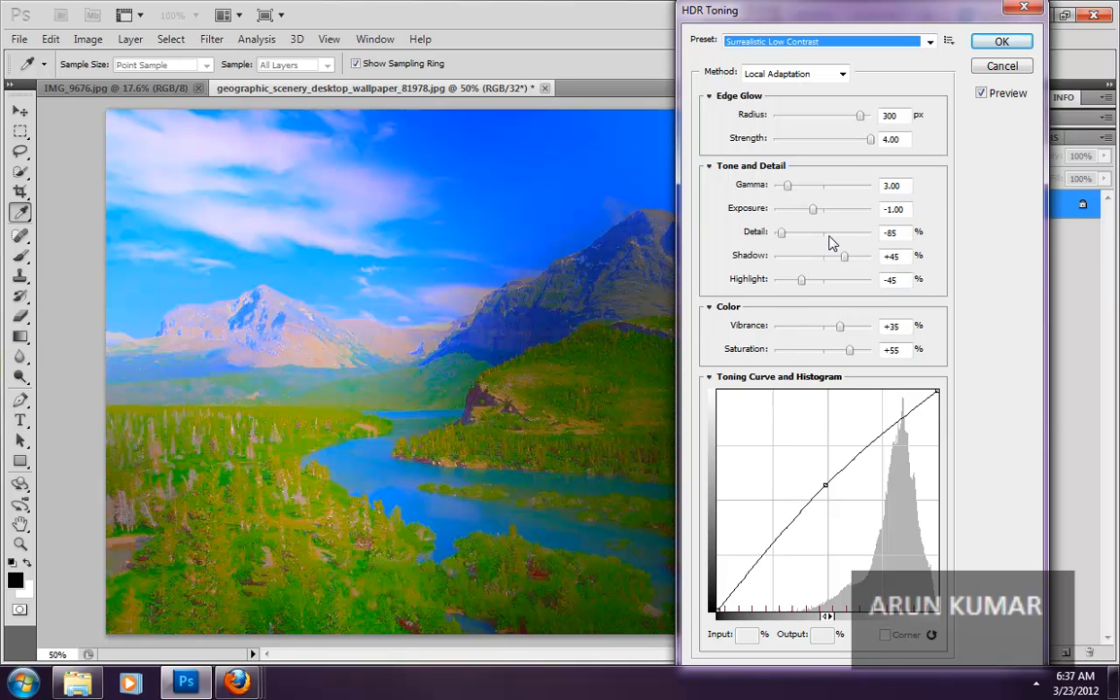
pyautogui.click(862, 42)
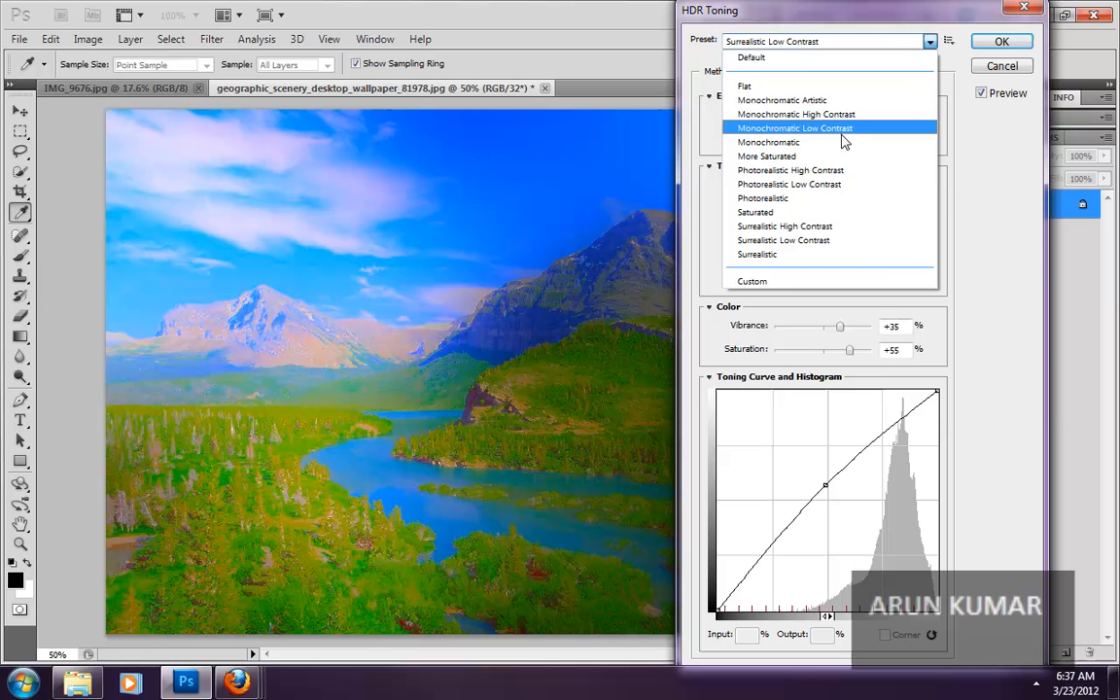
pyautogui.click(828, 212)
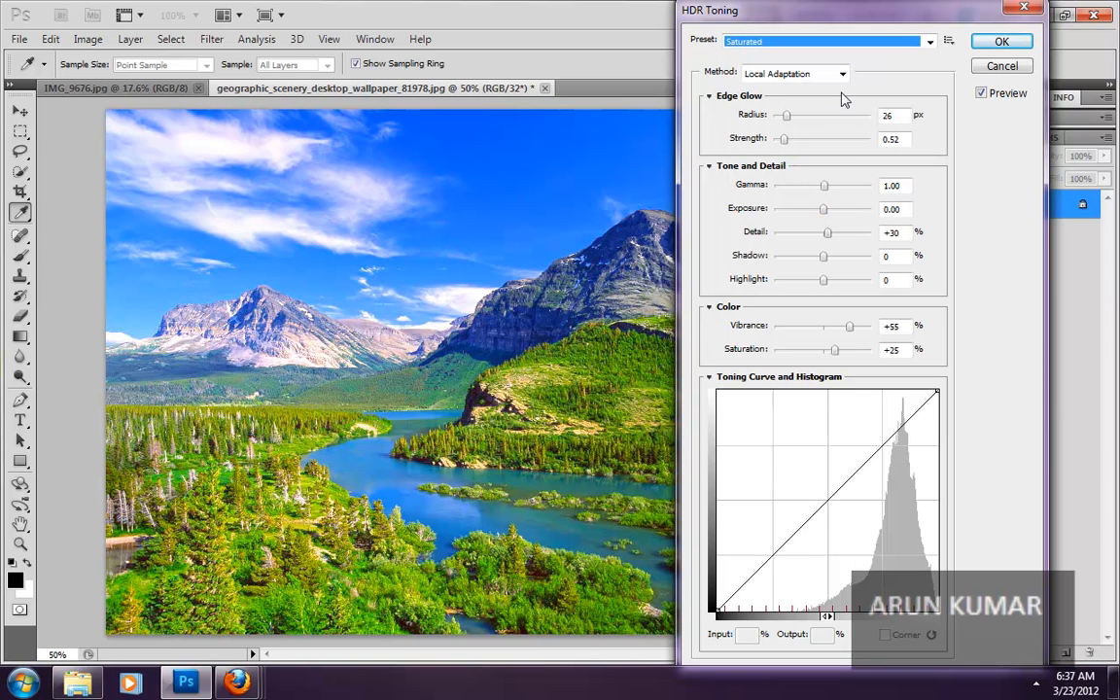
pyautogui.click(824, 42)
pyautogui.click(810, 56)
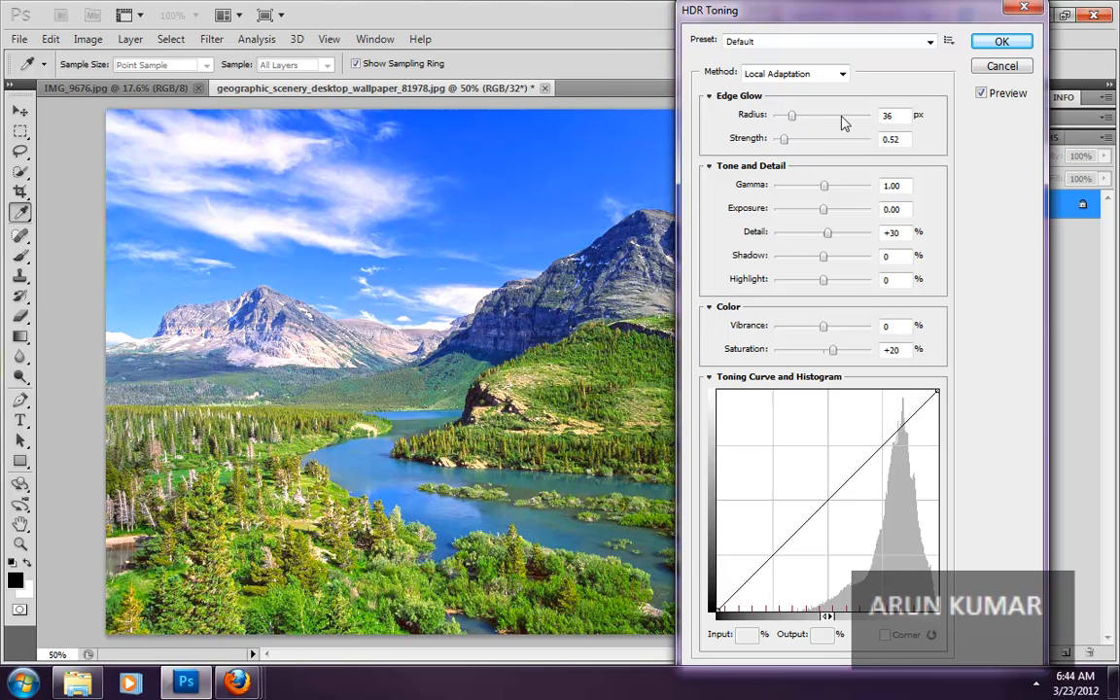
# Set the landscape's Edge Glow radius to 298 px and its strength to 2.74.
pyautogui.moveTo(792, 115); pyautogui.dragTo(853, 124)
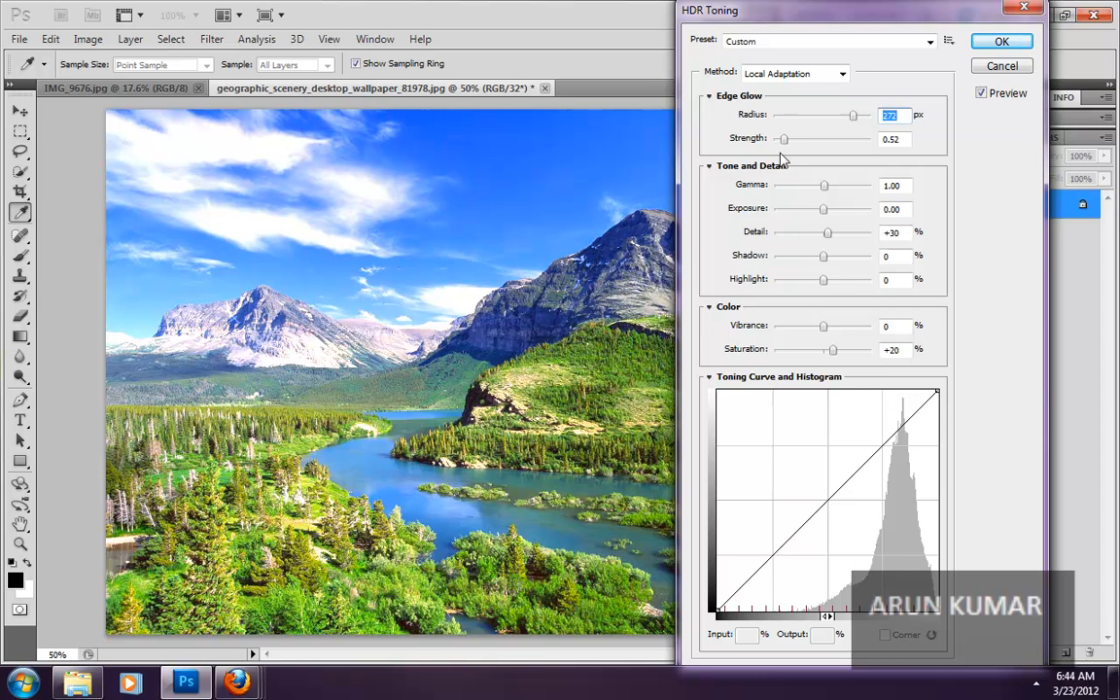
pyautogui.moveTo(784, 139); pyautogui.dragTo(840, 160)
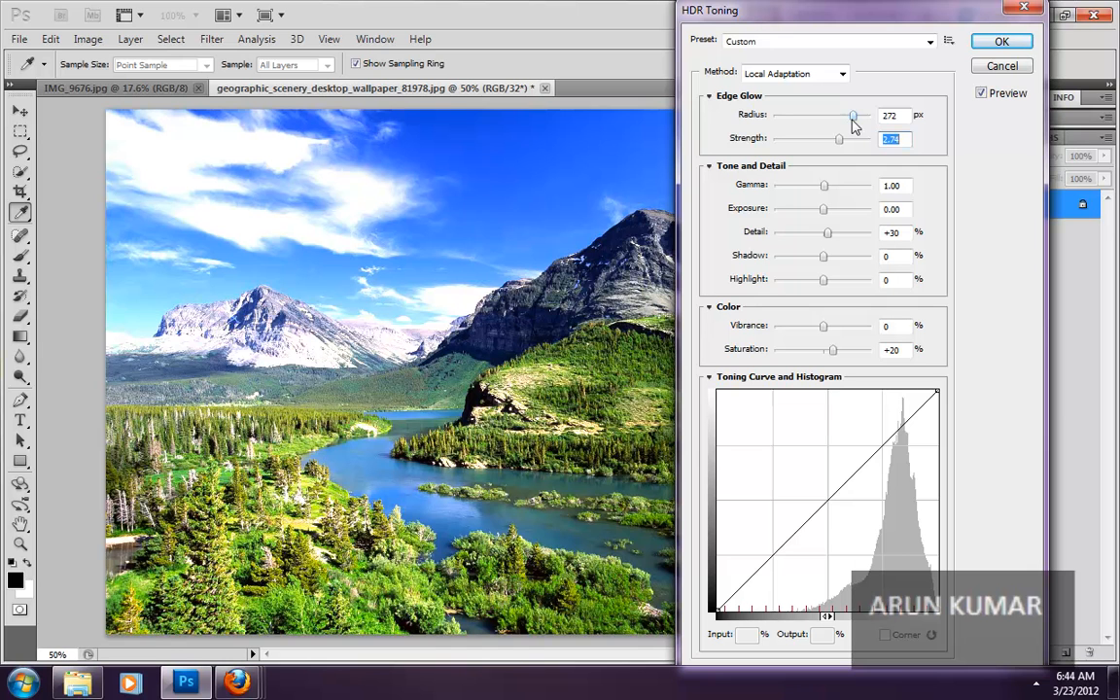
pyautogui.moveTo(853, 116); pyautogui.dragTo(860, 116)
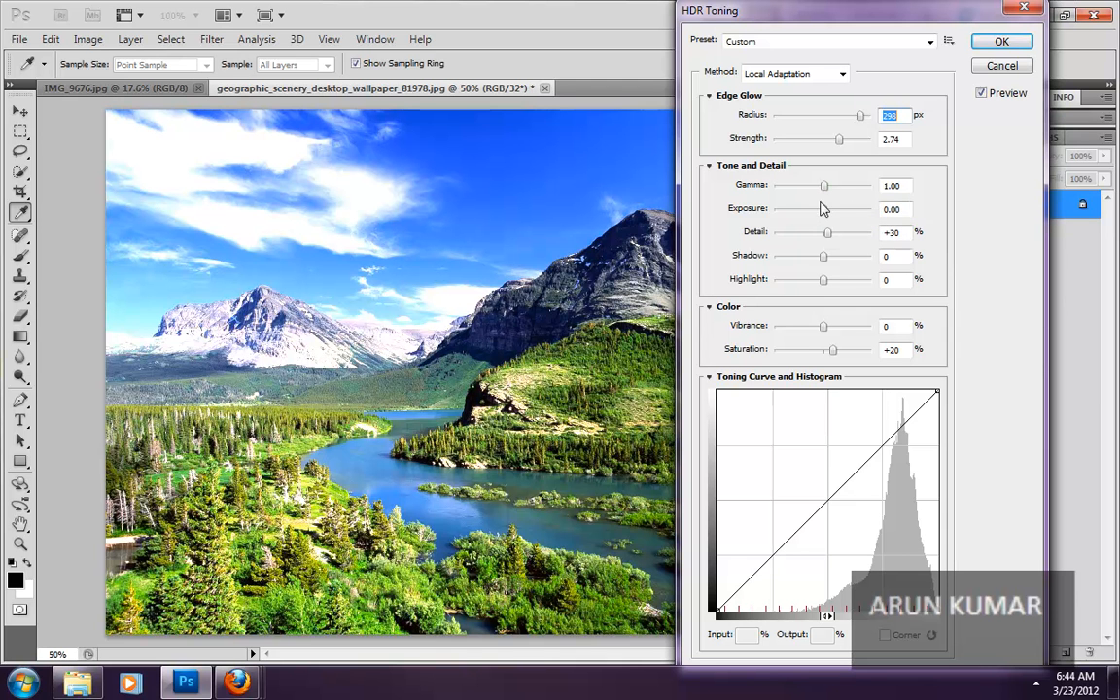
# Set the landscape's Detail to +89%, Shadow to -75%, Highlight to +8%, Vibrance to +69% and Saturation to +1%.
pyautogui.moveTo(827, 231)
pyautogui.mouseDown()
pyautogui.moveTo(858, 233)
pyautogui.moveTo(837, 237)
pyautogui.mouseUp()
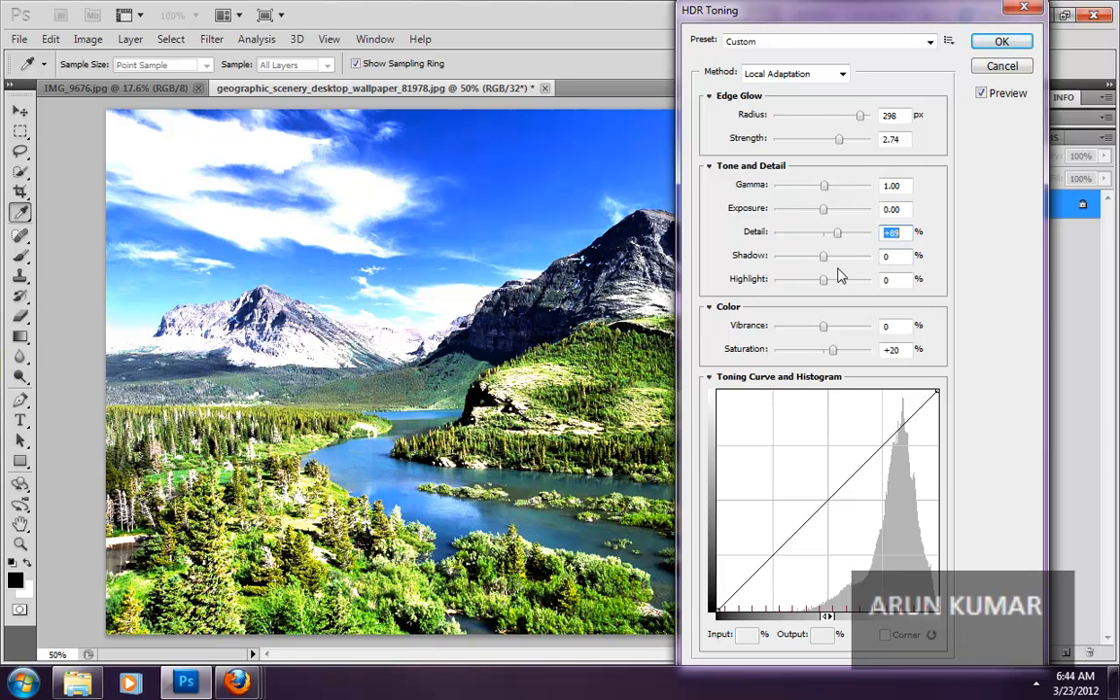
pyautogui.moveTo(824, 257); pyautogui.dragTo(856, 265)
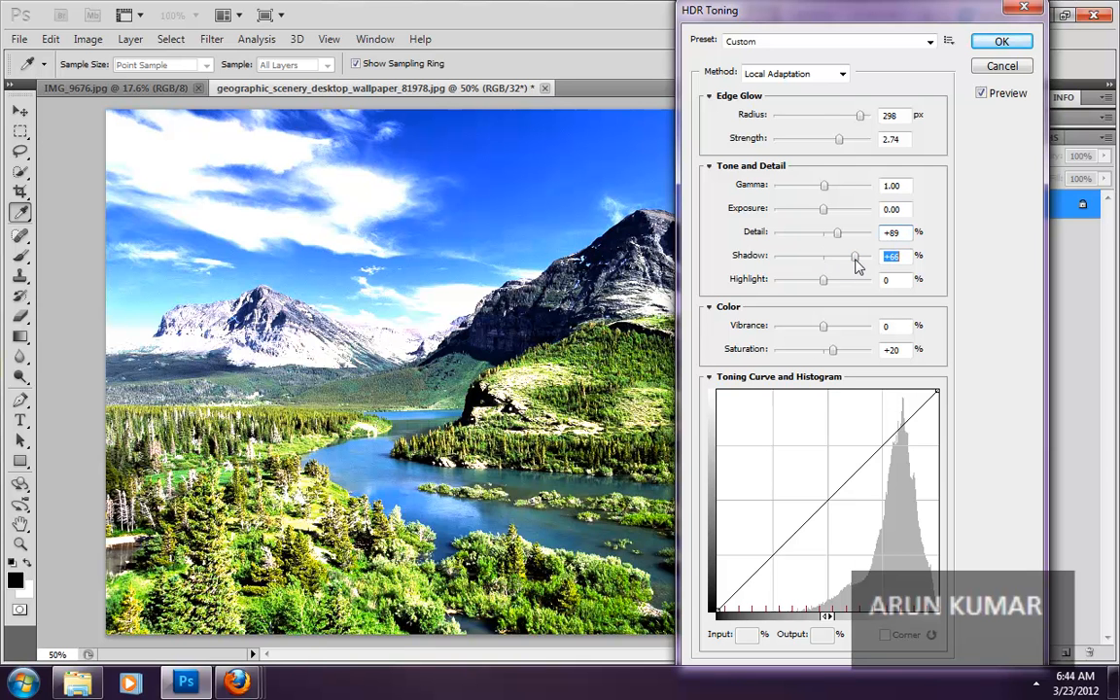
pyautogui.moveTo(856, 266); pyautogui.dragTo(789, 265)
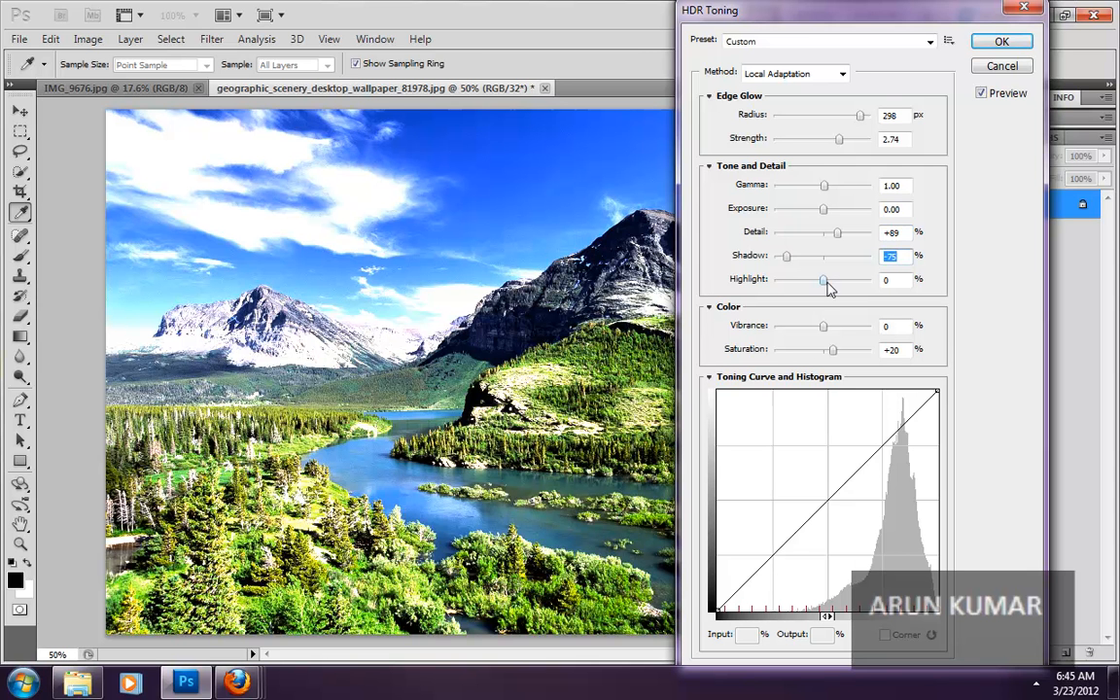
pyautogui.moveTo(825, 280)
pyautogui.mouseDown()
pyautogui.moveTo(855, 284)
pyautogui.moveTo(812, 292)
pyautogui.moveTo(826, 293)
pyautogui.mouseUp()
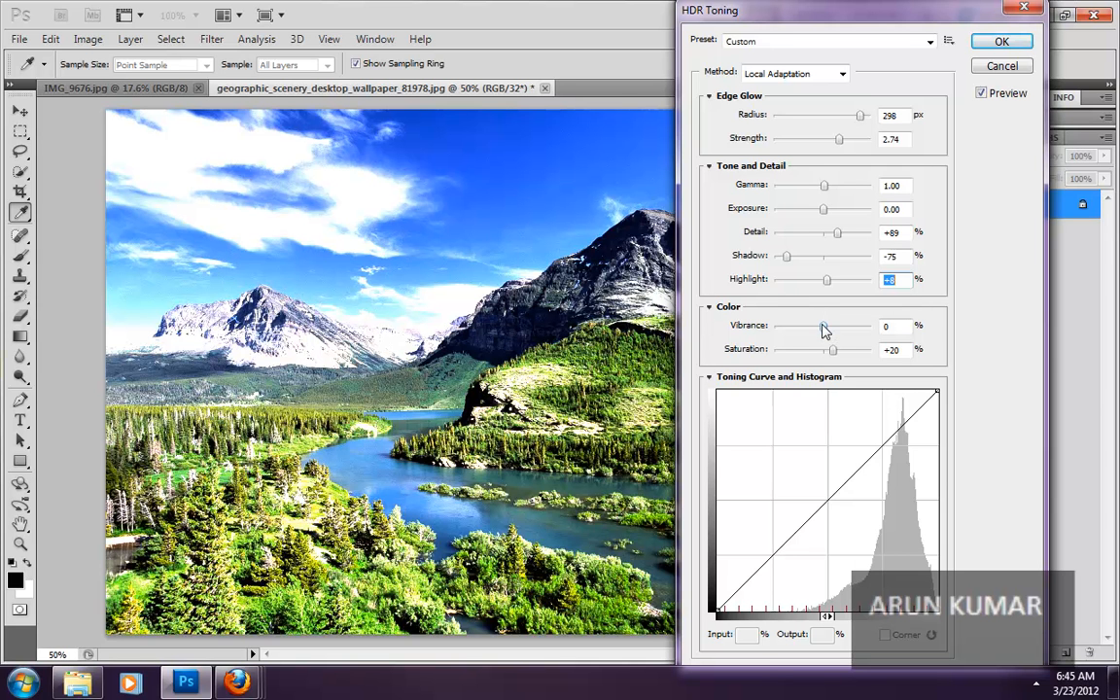
pyautogui.click(823, 330)
pyautogui.moveTo(823, 330); pyautogui.dragTo(825, 357)
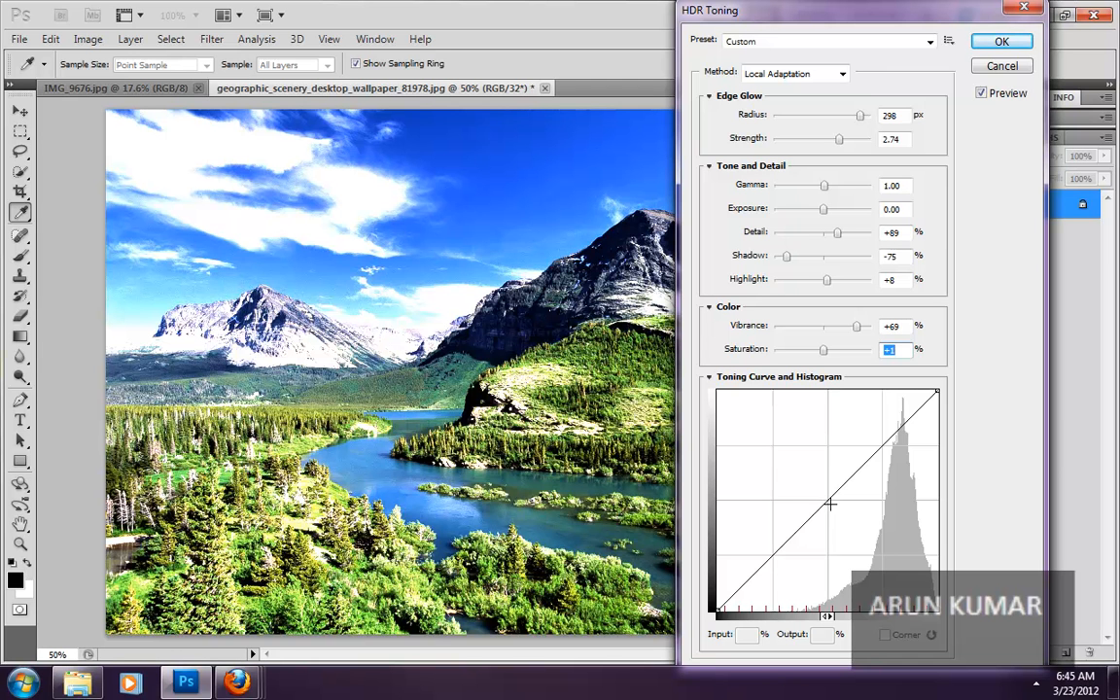
# Bend the middle of the landscape's toning curve down to input 54%, output 41%, and nudge Detail slightly higher.
pyautogui.moveTo(829, 499); pyautogui.dragTo(813, 473)
pyautogui.moveTo(812, 472); pyautogui.dragTo(835, 519)
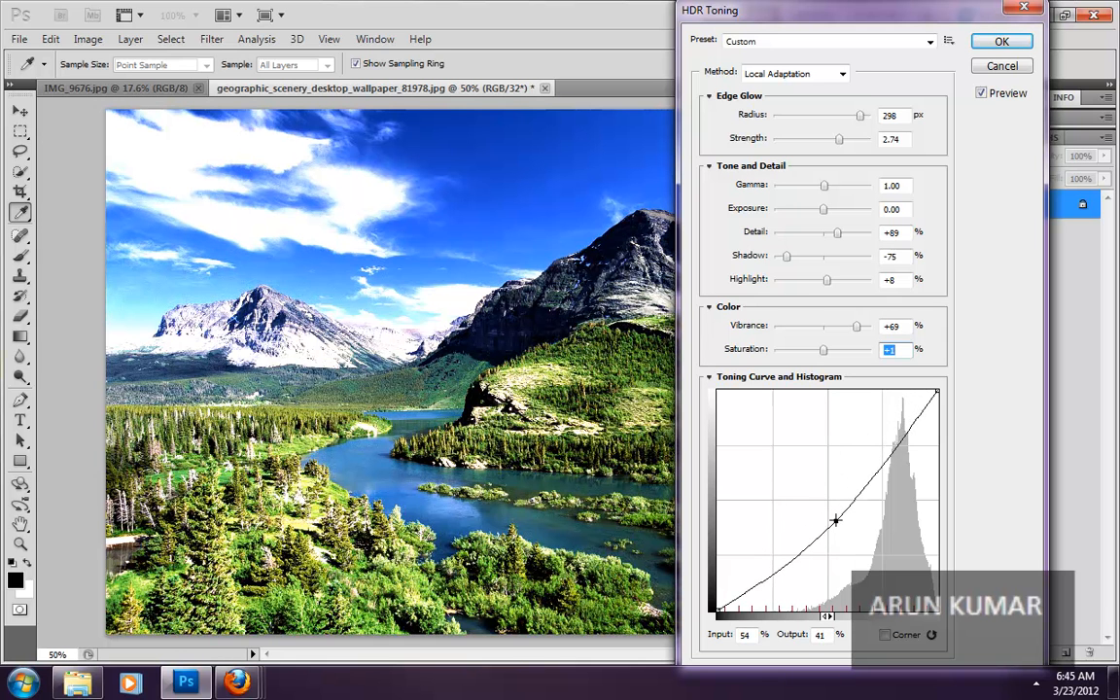
pyautogui.moveTo(839, 236); pyautogui.dragTo(843, 237)
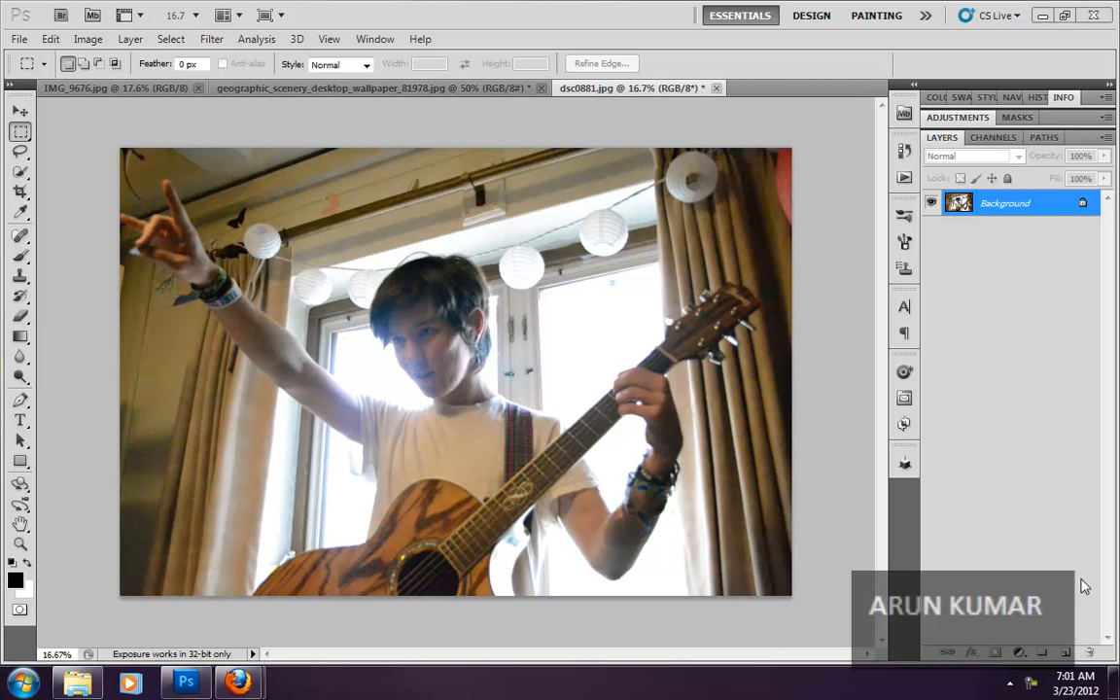
# Start HDR Toning on dsc0881.jpg and move its dialog aside to uncover more of the guitarist photo.
pyautogui.click(90, 41)
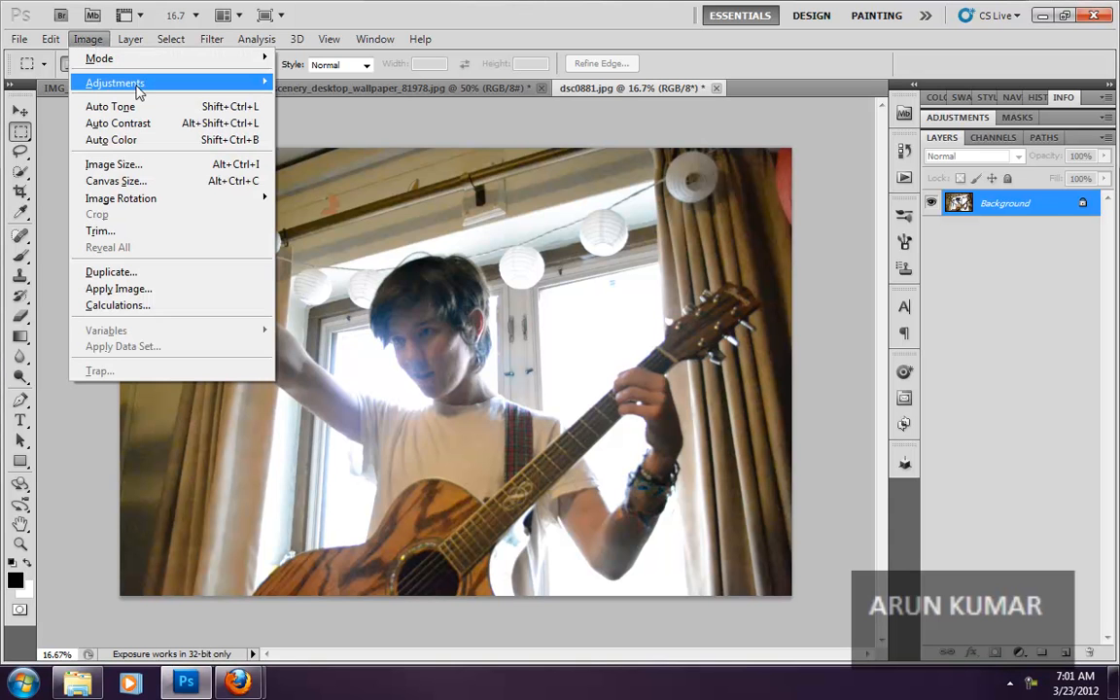
pyautogui.moveTo(137, 86)
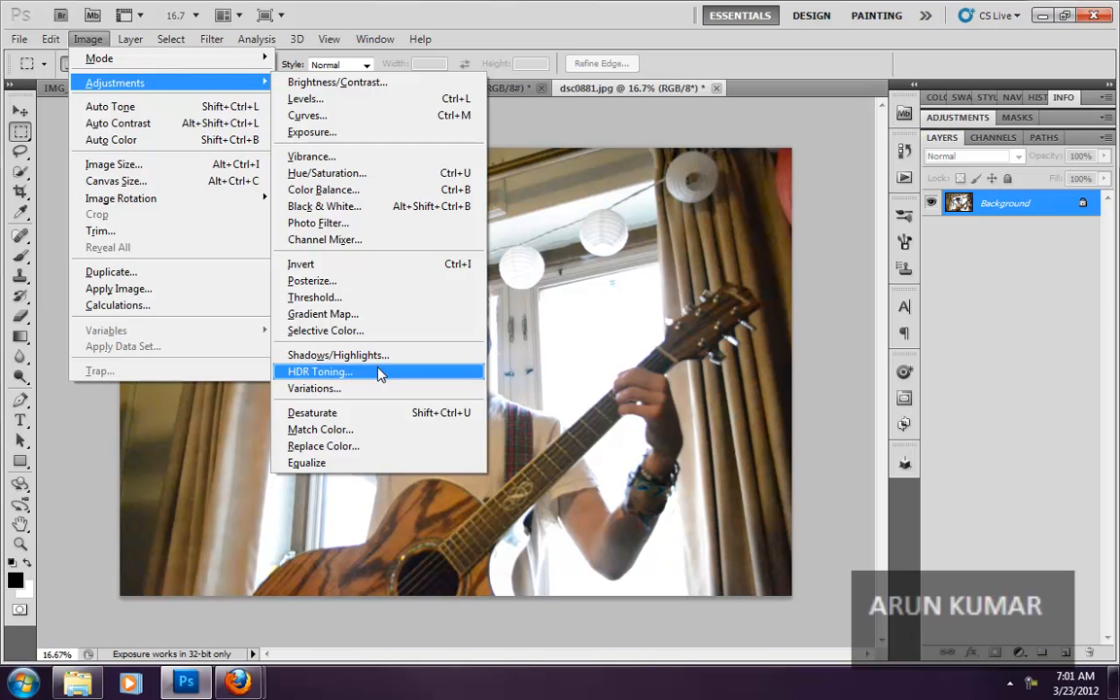
pyautogui.click(352, 371)
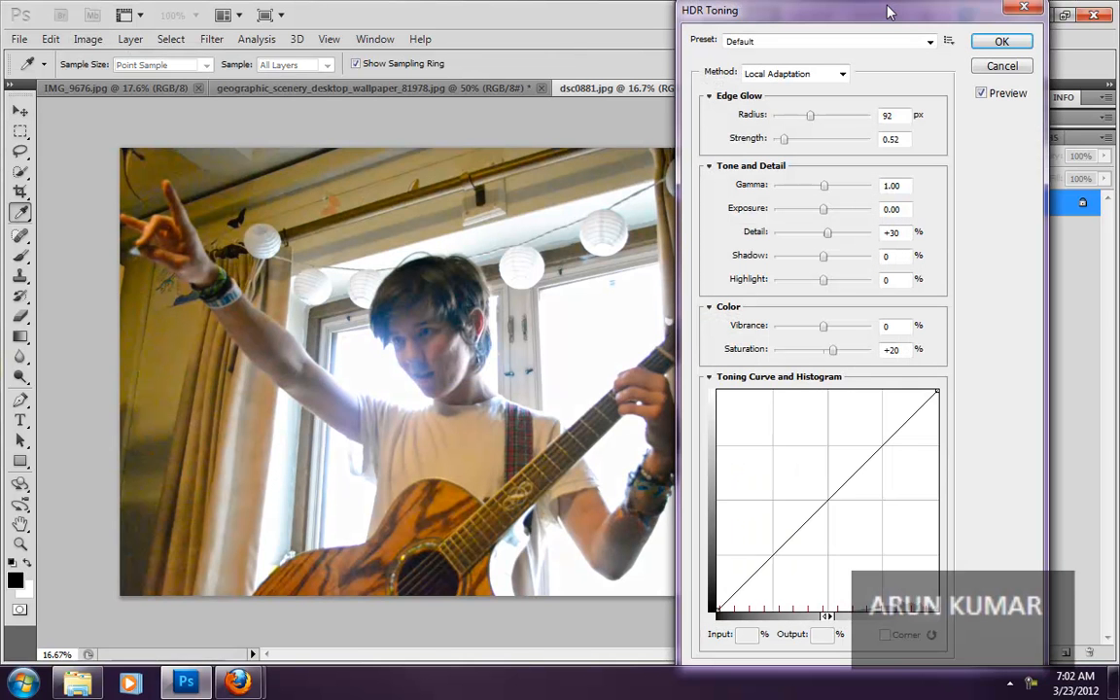
pyautogui.moveTo(890, 12); pyautogui.dragTo(946, 16)
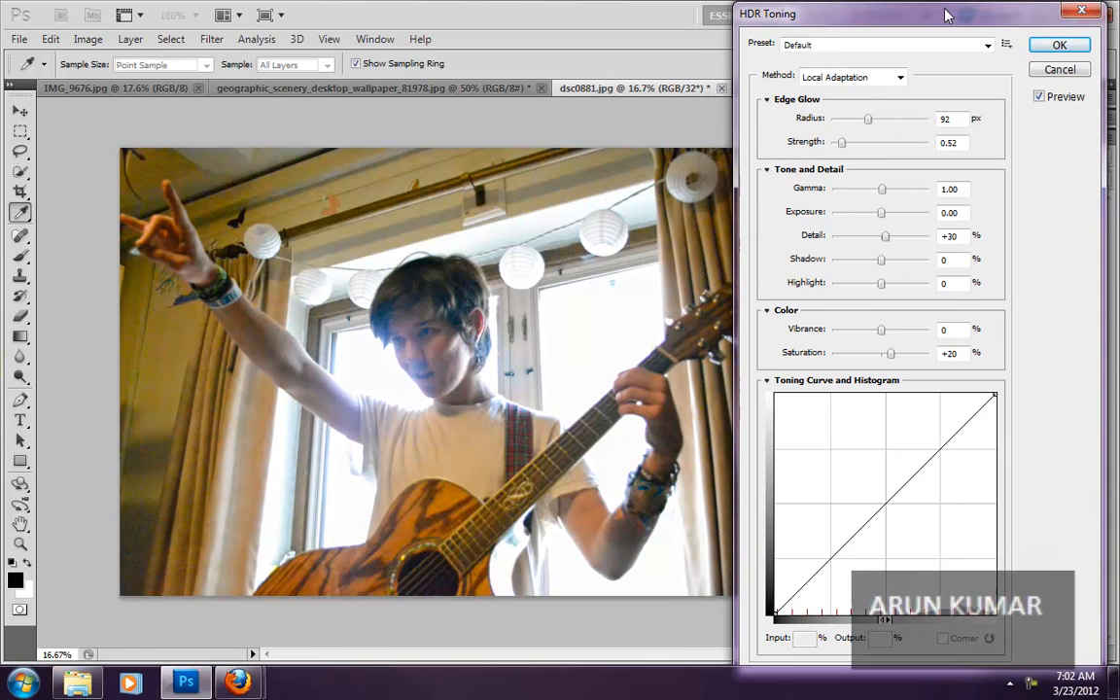
# Set the guitarist photo's Gamma to 0.86, Detail to +208% and Highlight to +26%.
pyautogui.moveTo(881, 189); pyautogui.dragTo(887, 199)
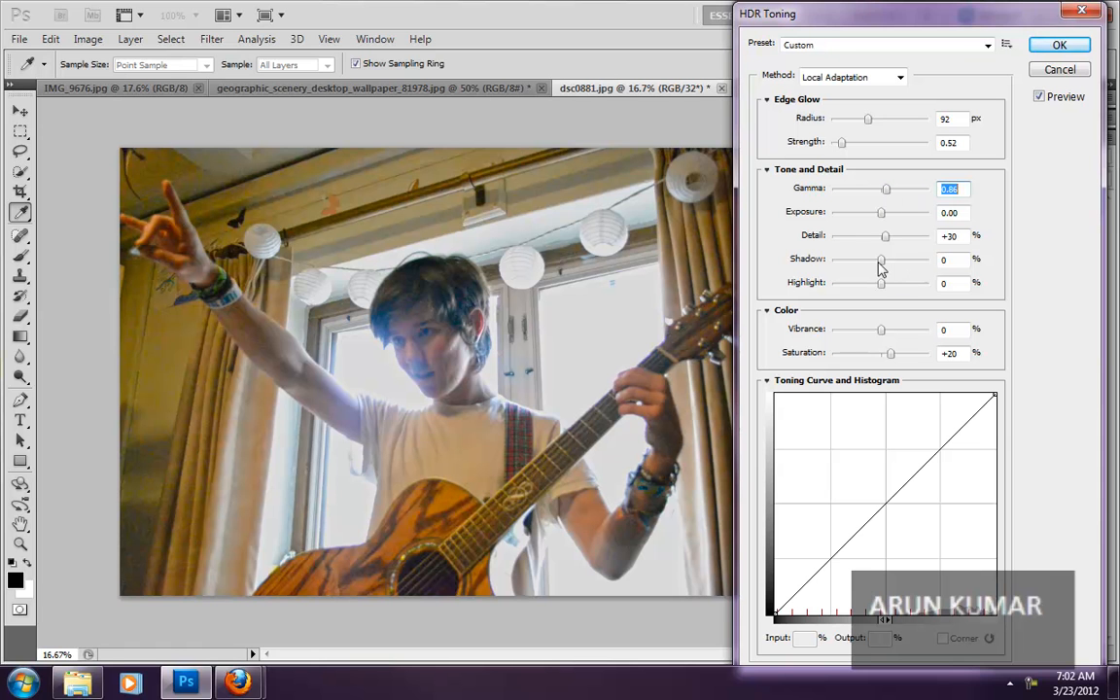
pyautogui.moveTo(884, 238); pyautogui.dragTo(918, 250)
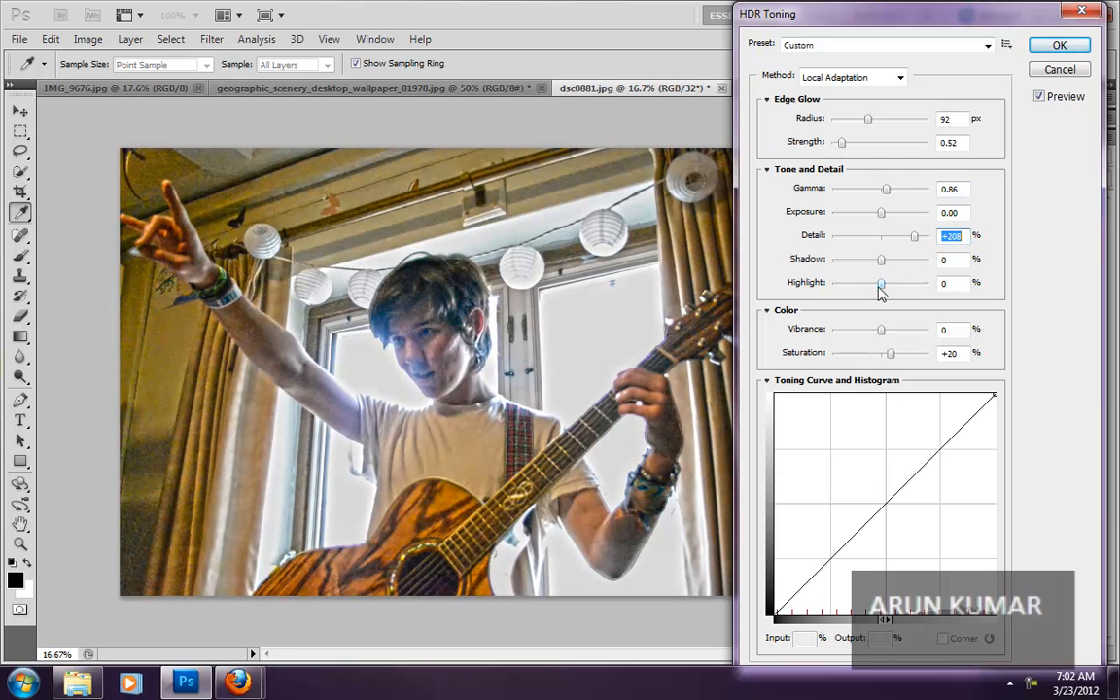
pyautogui.moveTo(885, 285); pyautogui.dragTo(893, 287)
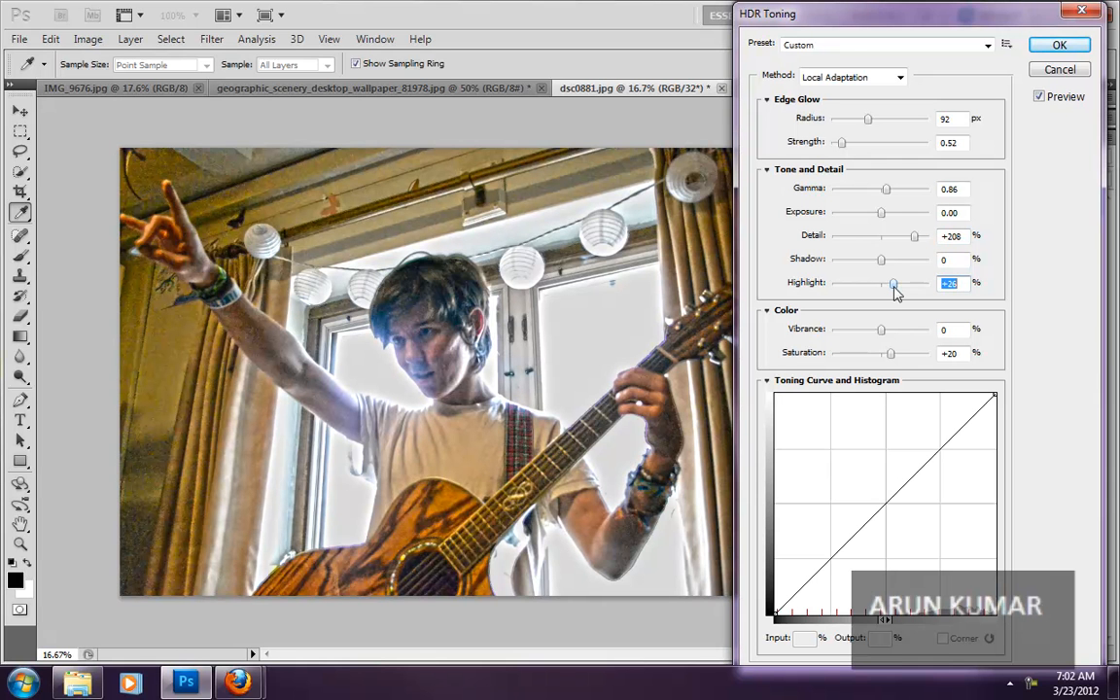
# Set the guitarist photo's Saturation to +5% and its Vibrance to +100%.
pyautogui.moveTo(891, 354); pyautogui.dragTo(884, 361)
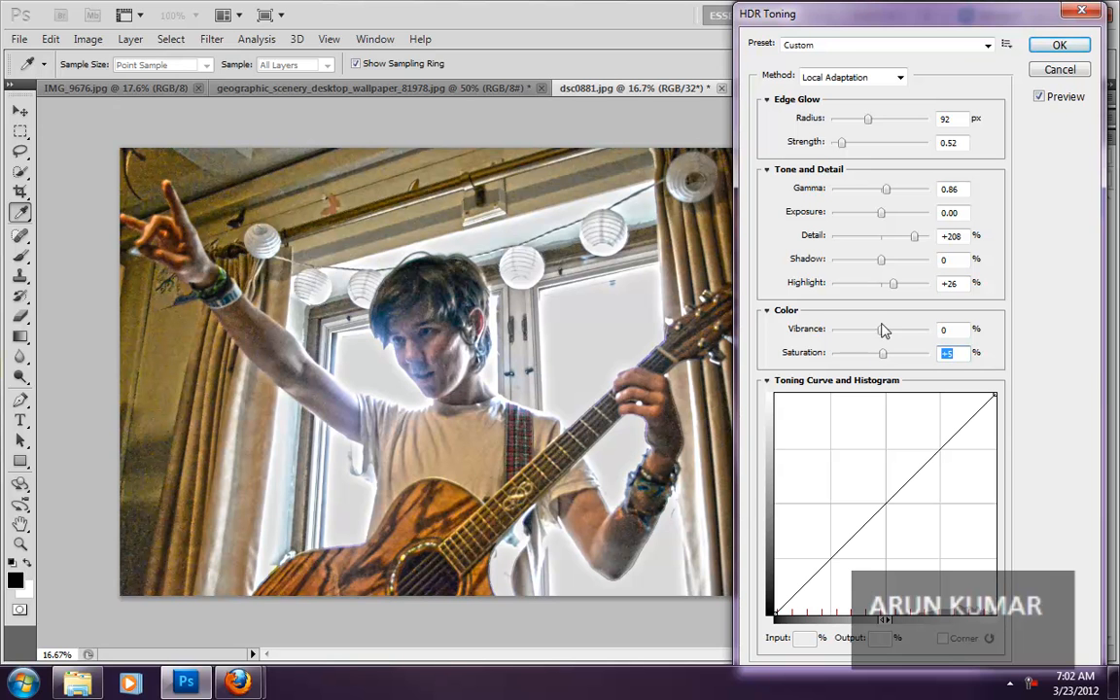
pyautogui.moveTo(881, 333); pyautogui.dragTo(896, 341)
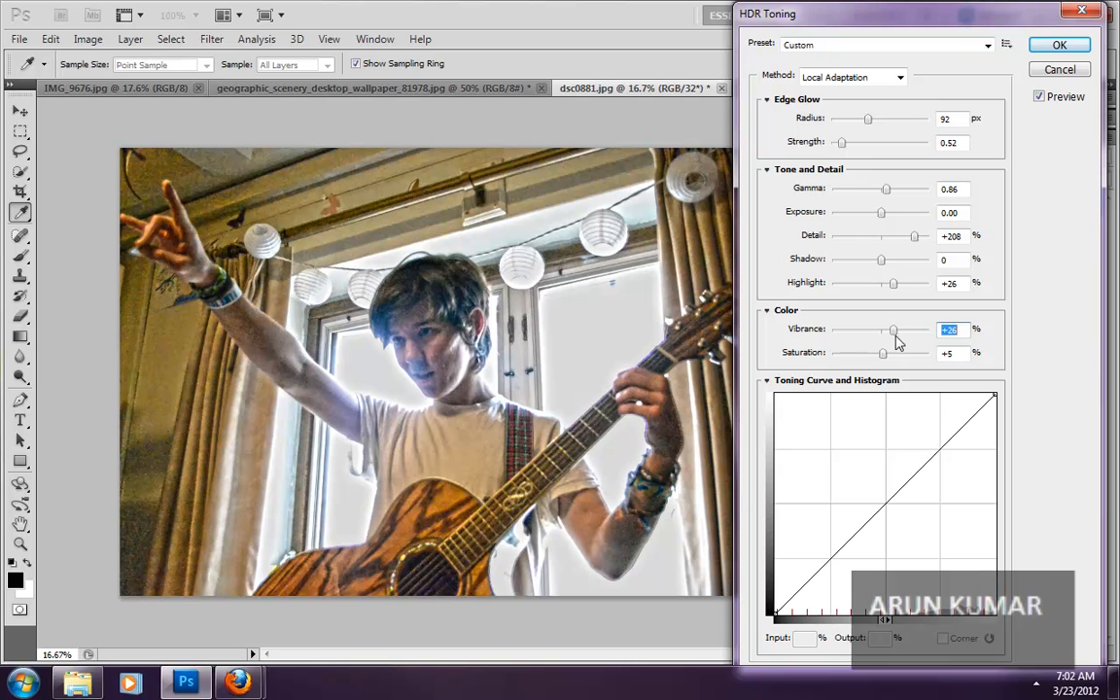
pyautogui.moveTo(894, 335); pyautogui.dragTo(931, 335)
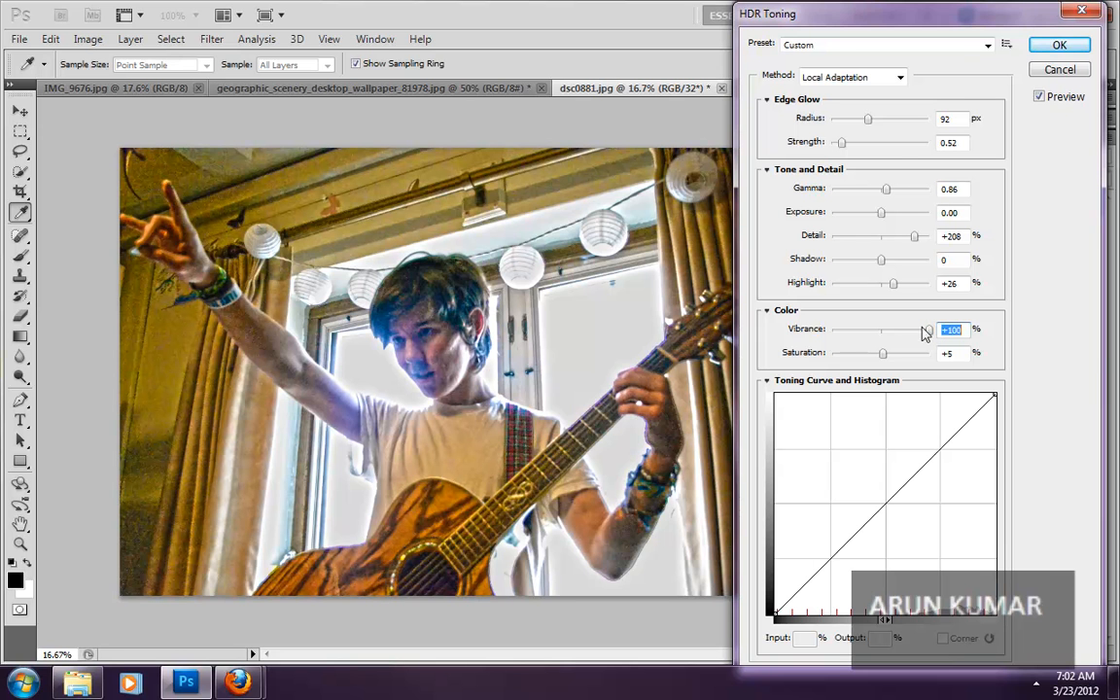
# Set the Edge Glow radius to 133 px and strength to 1.61, and pull the middle of the toning curve slightly down.
pyautogui.moveTo(868, 119); pyautogui.dragTo(880, 144)
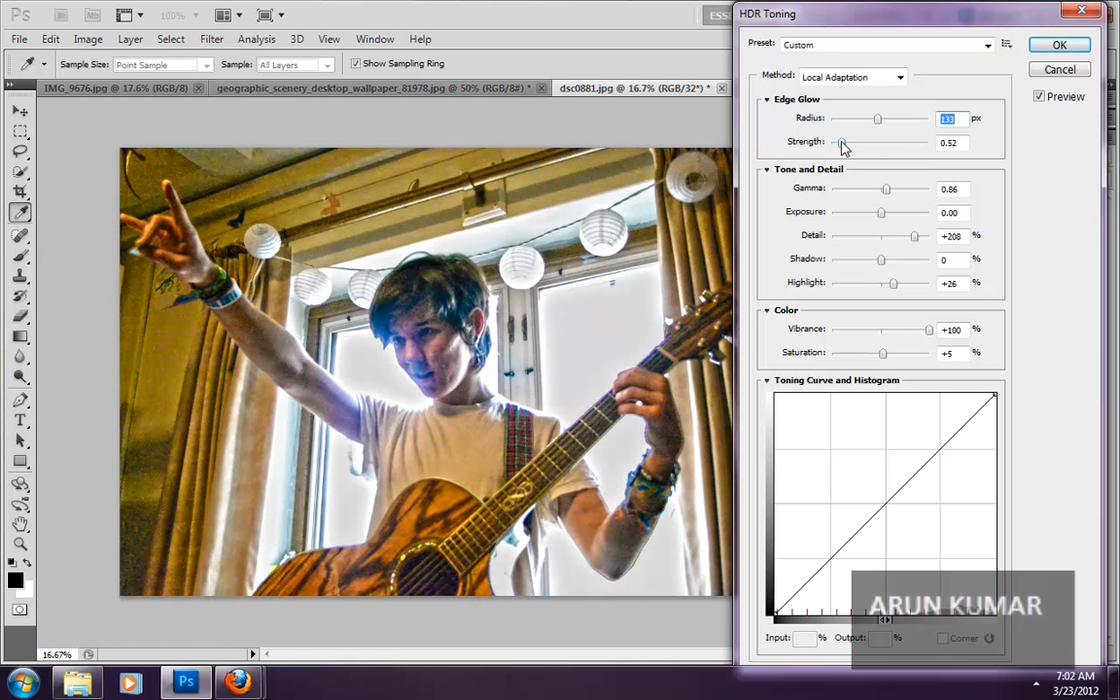
pyautogui.moveTo(841, 142); pyautogui.dragTo(871, 160)
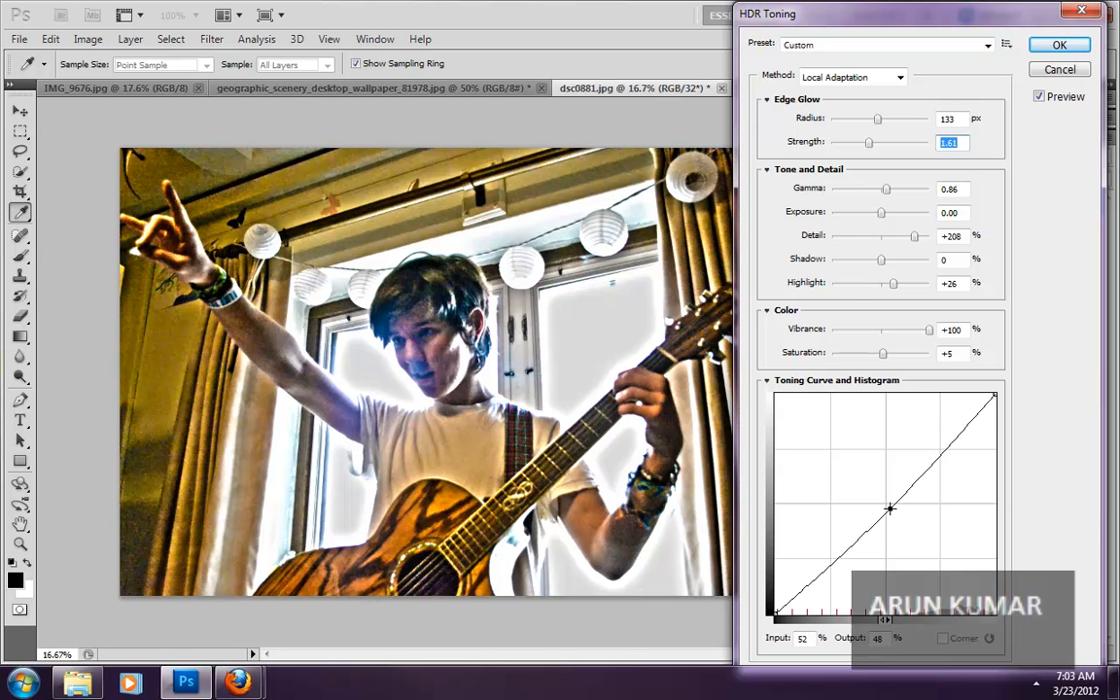
pyautogui.click(890, 509)
pyautogui.moveTo(889, 508); pyautogui.dragTo(892, 516)
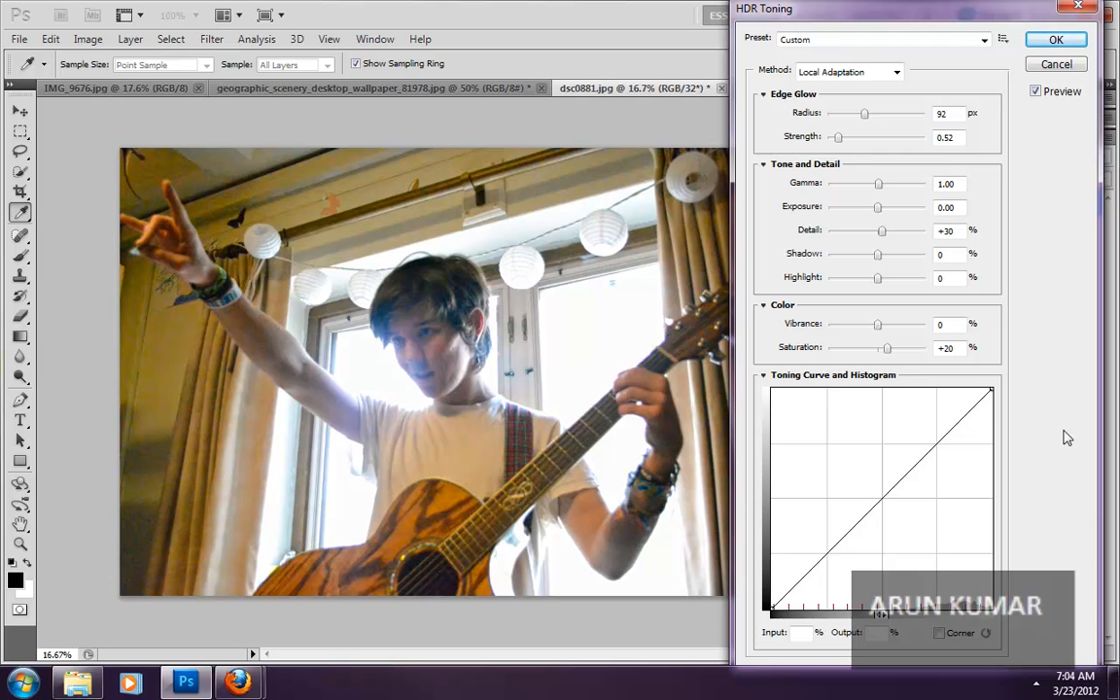
# Switch the guitarist photo's HDR toning method to Exposure and Gamma.
pyautogui.click(867, 75)
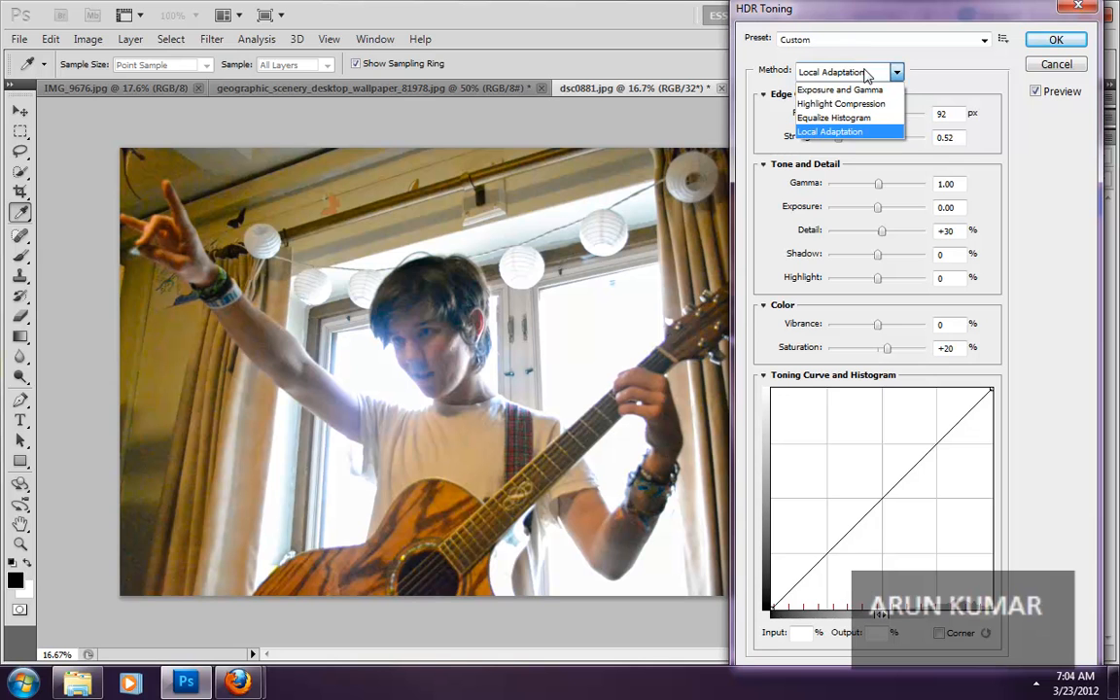
pyautogui.click(878, 90)
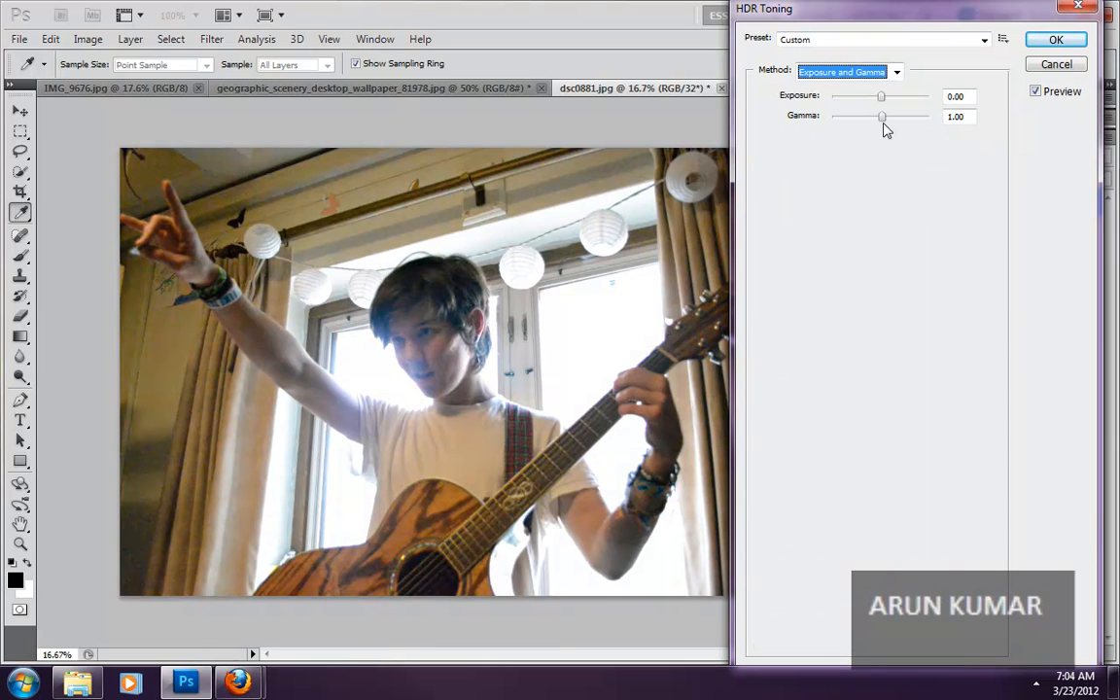
# Raise the guitarist photo's Exposure to +1.62, and switch the toning method to Highlight Compression.
pyautogui.moveTo(881, 98)
pyautogui.mouseDown()
pyautogui.moveTo(855, 109)
pyautogui.moveTo(887, 106)
pyautogui.mouseUp()
pyautogui.click(872, 75)
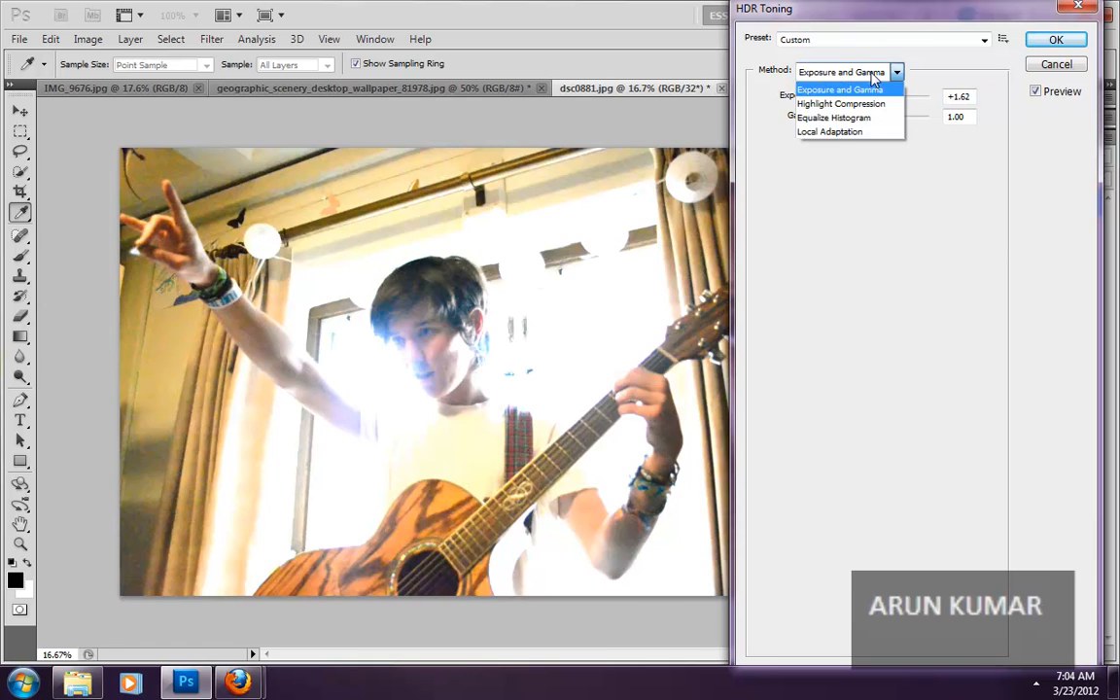
pyautogui.click(867, 104)
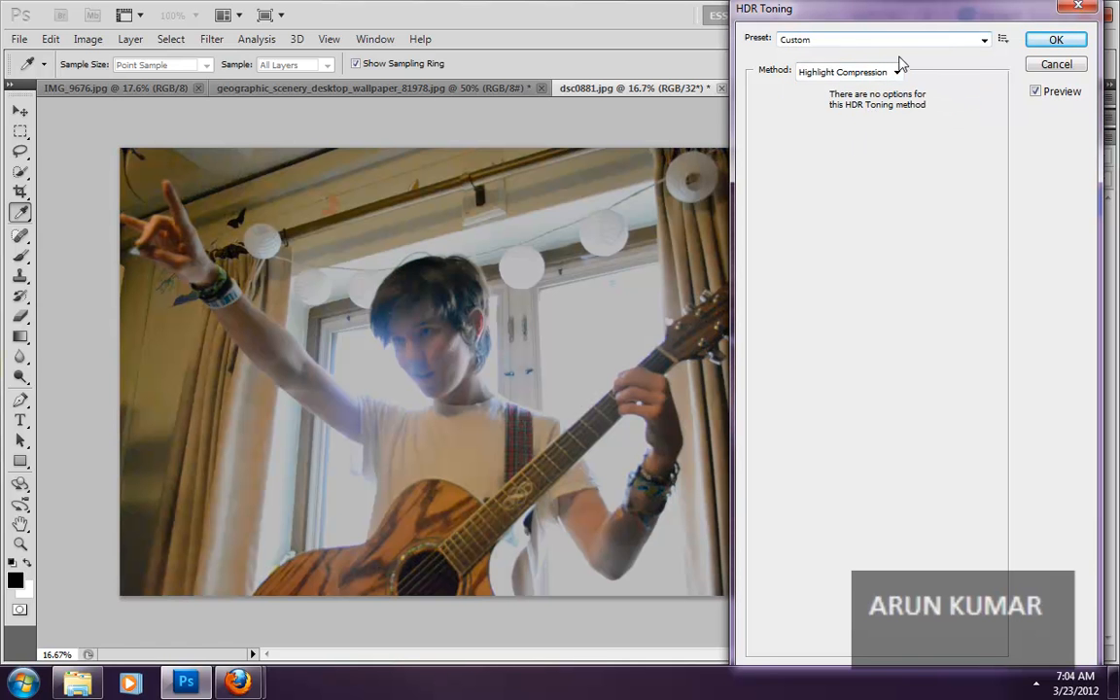
# Try the Equalize Histogram toning method on the guitarist photo.
pyautogui.click(800, 71)
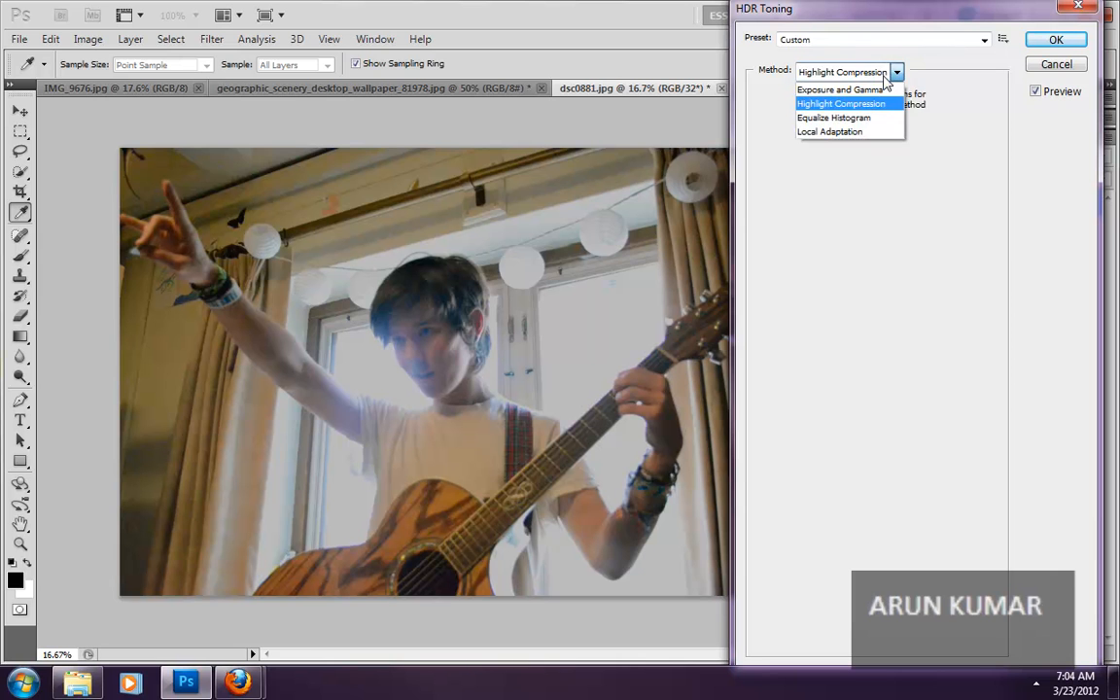
pyautogui.click(853, 120)
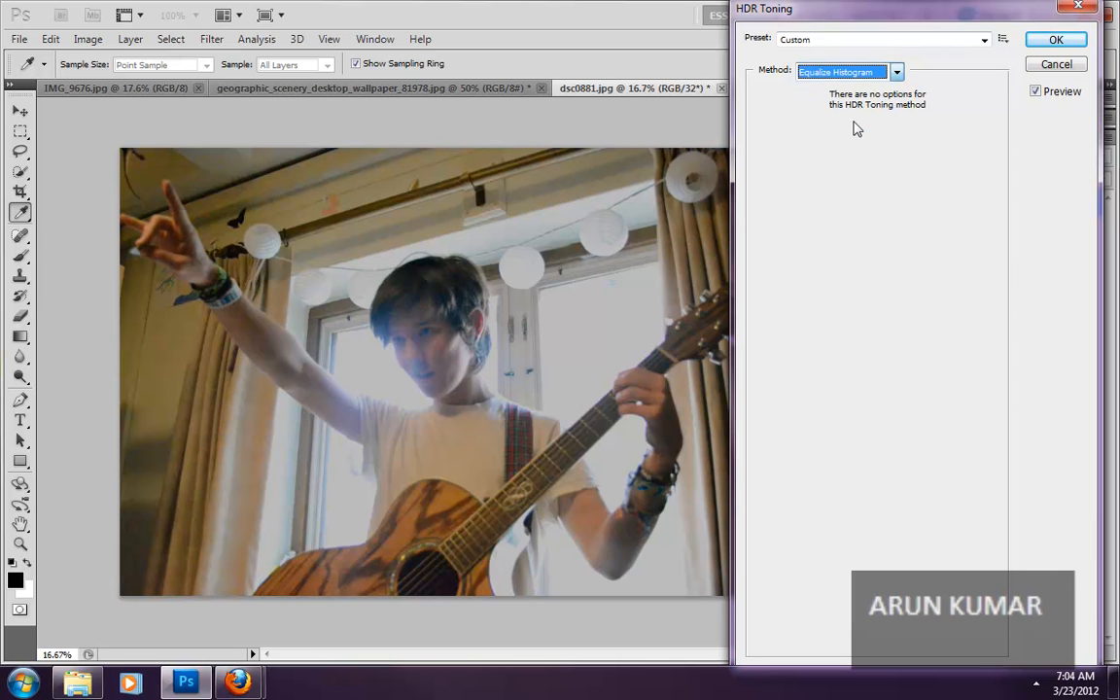
# Switch the guitarist photo's toning method to Local Adaptation and open the options for saving or loading presets.
pyautogui.click(864, 76)
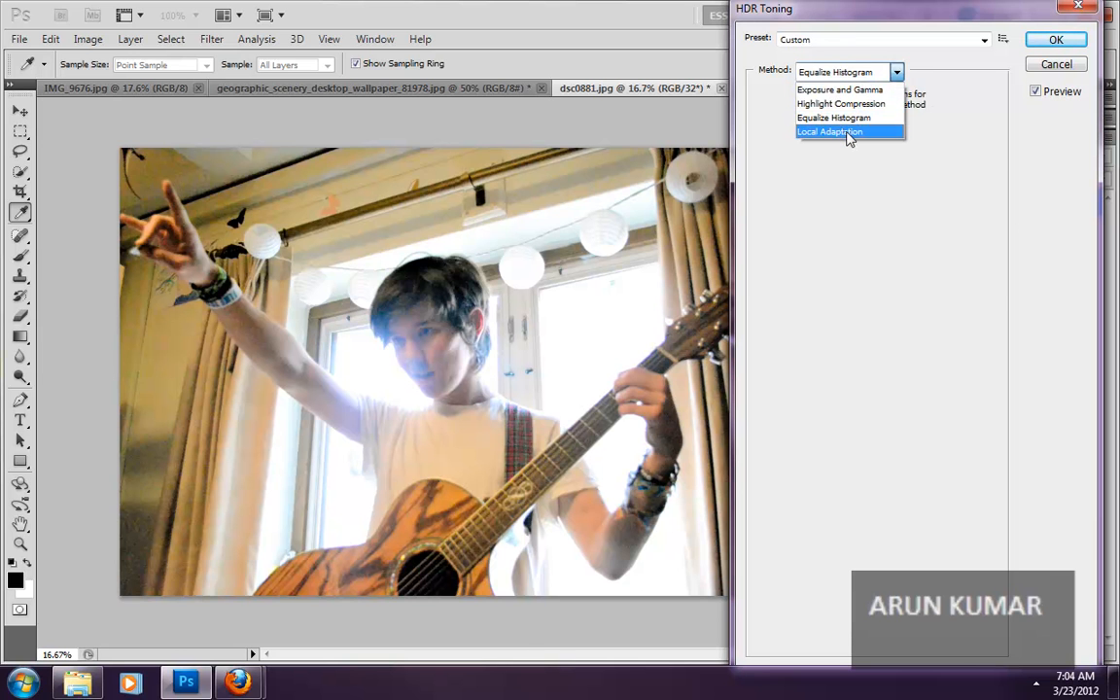
pyautogui.click(848, 133)
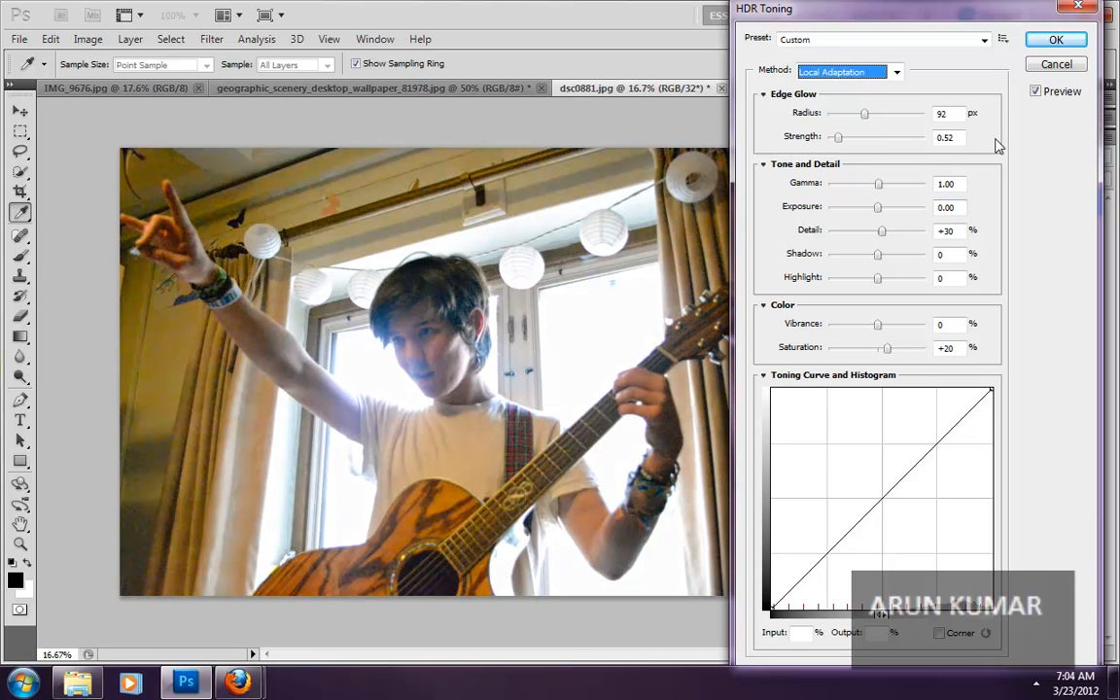
pyautogui.click(1003, 40)
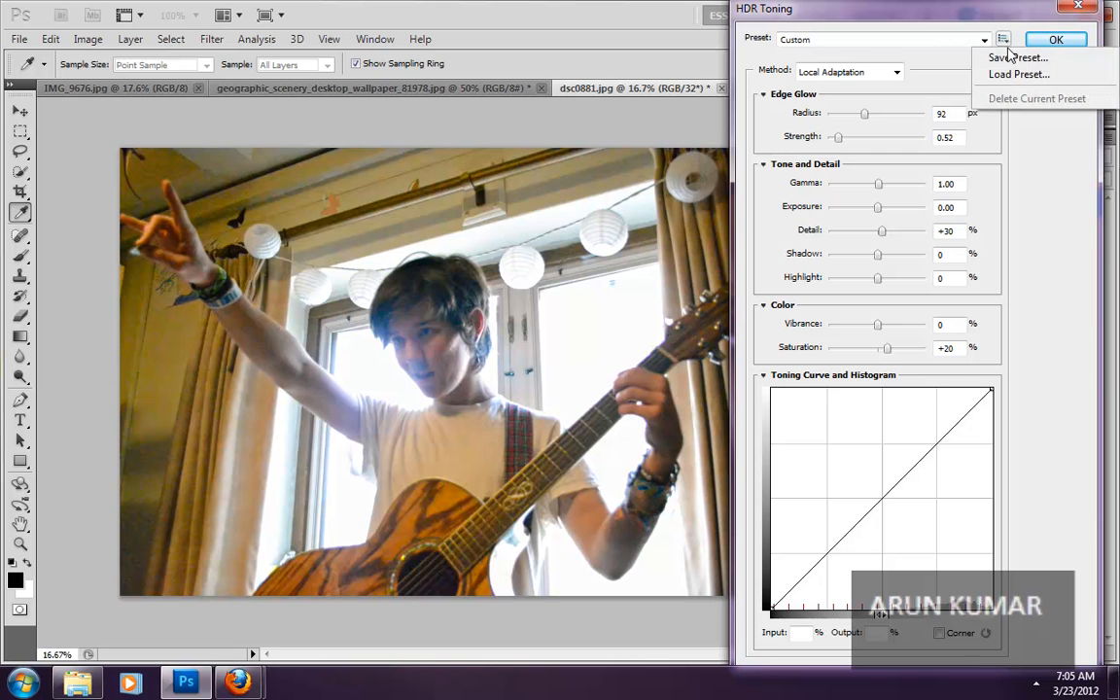